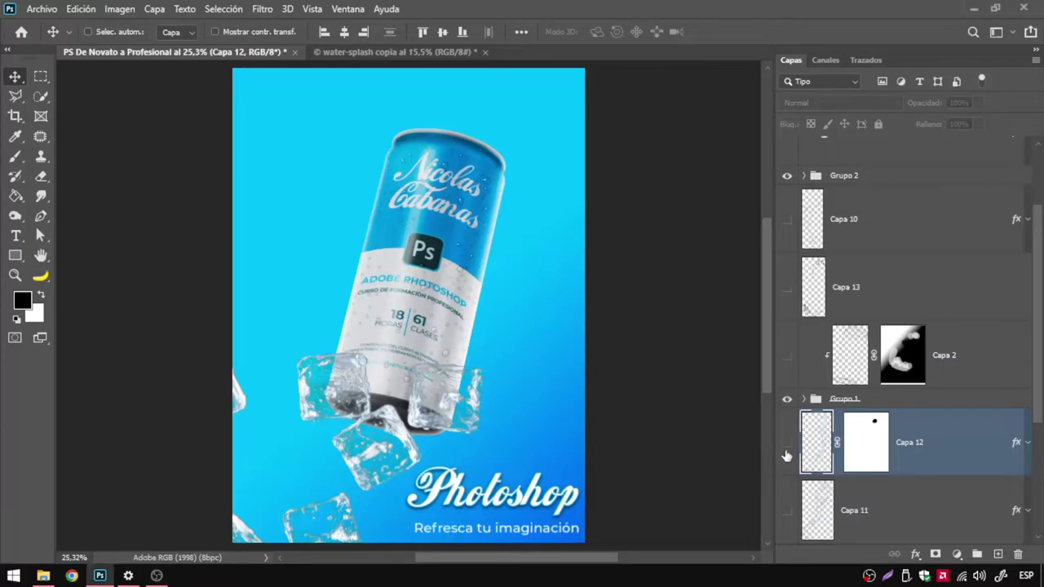
Toggle the Capa 11 and Capa 12 splashes on and off to compare them on the poster
click(787, 445)
click(787, 513)
click(787, 514)
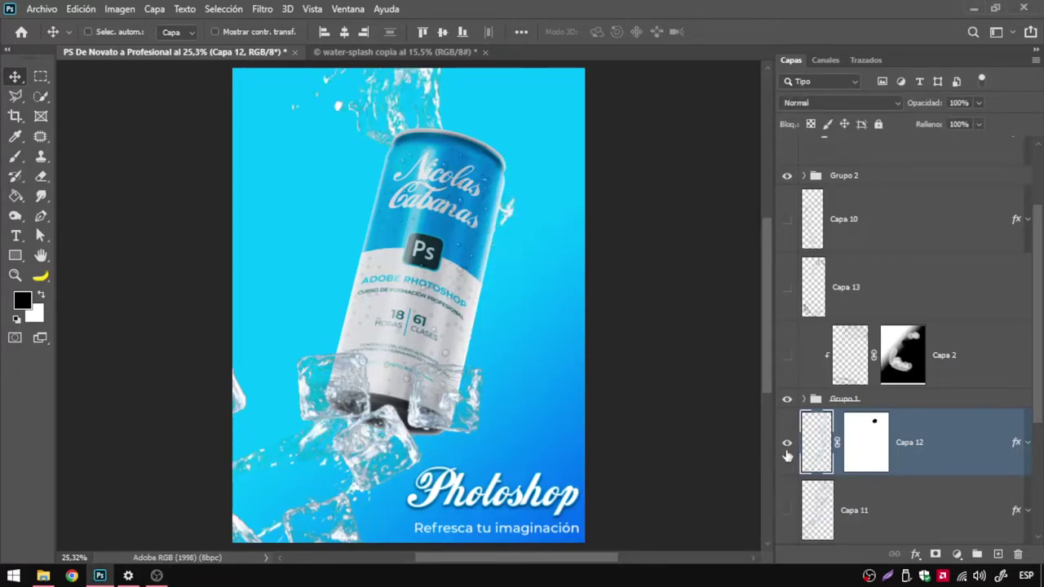
click(788, 444)
click(788, 445)
click(788, 512)
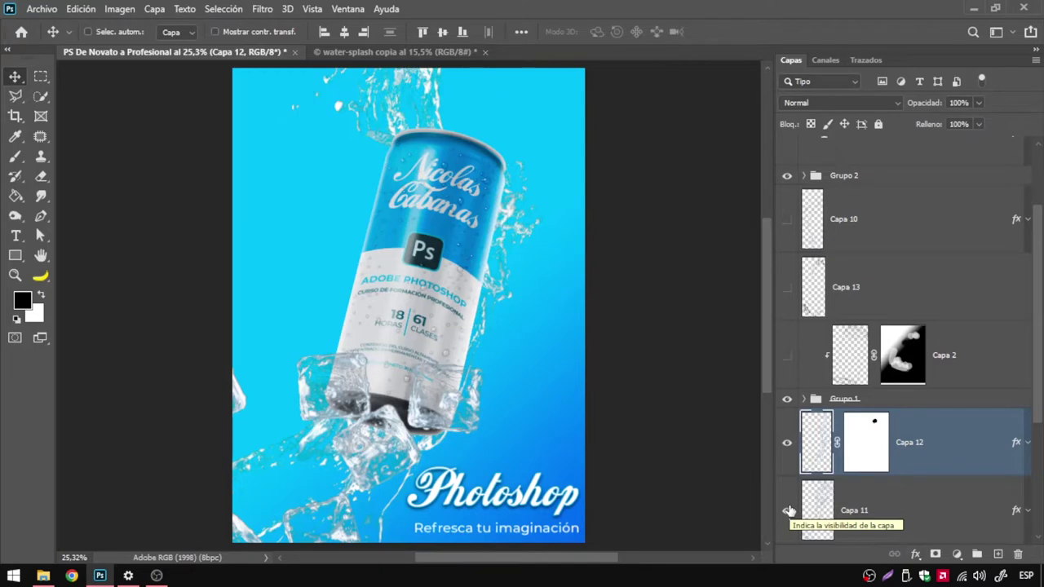
Leave both Capa 11 and Capa 12 splashes hidden and switch to the water-splash copia document
click(788, 442)
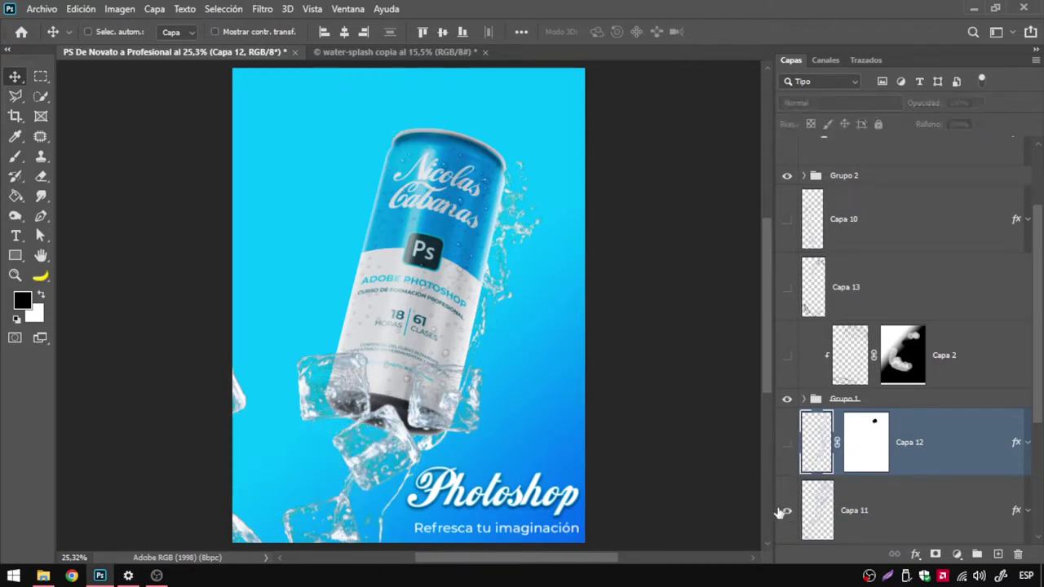
click(785, 511)
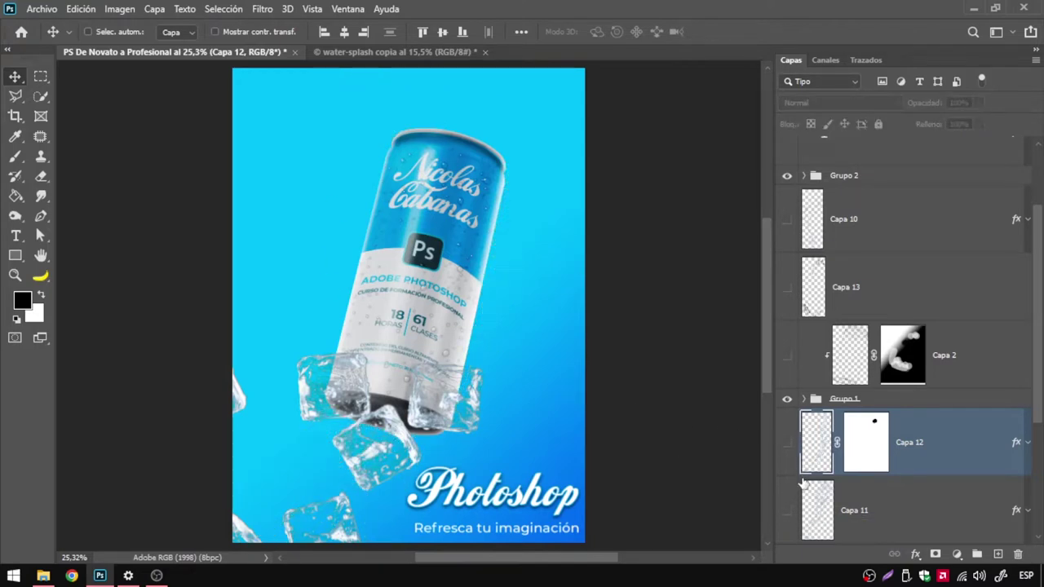
click(786, 498)
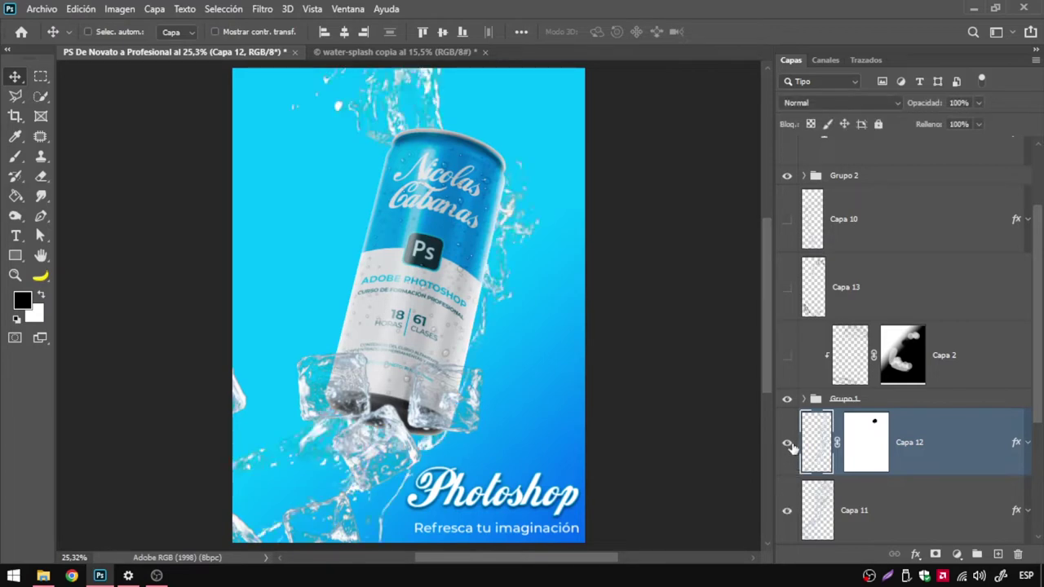
click(788, 490)
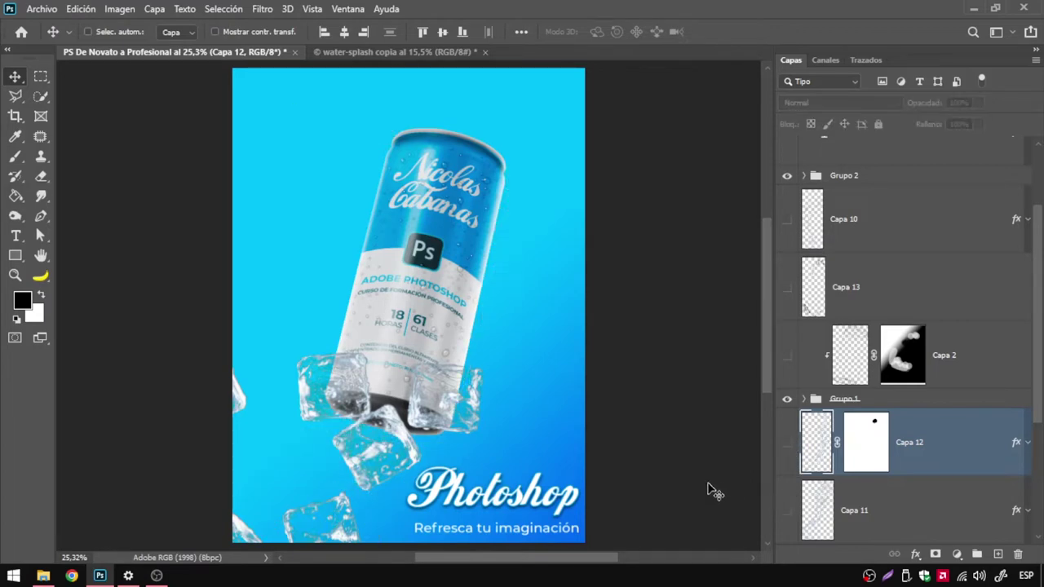
click(380, 52)
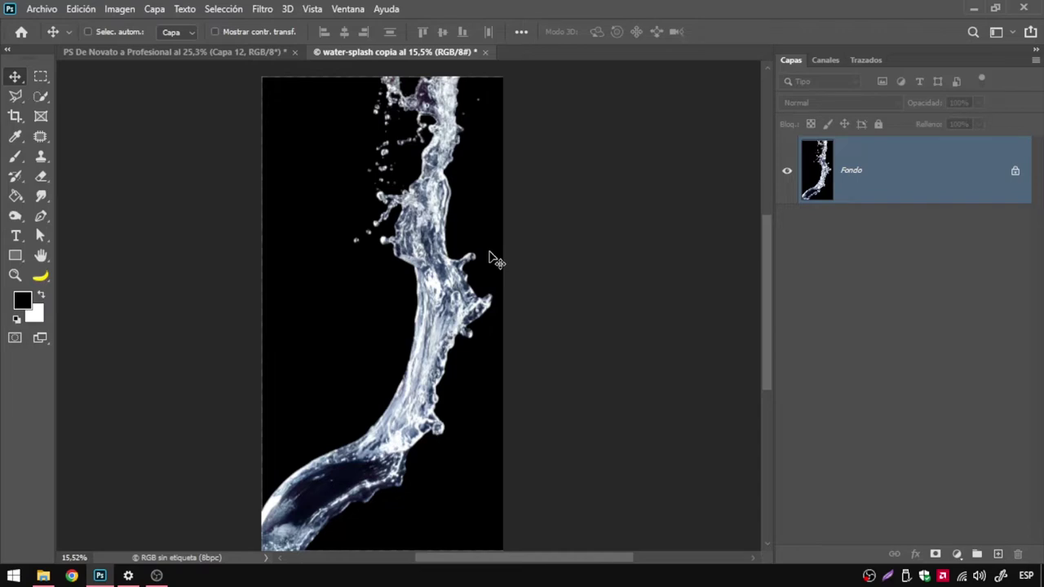
Duplicate the Fondo layer as Capa 1 and enable Auto-Select on the Move tool
key(z)
mouse_move(333, 511)
mouse_down()
mouse_move(366, 432)
mouse_move(342, 377)
mouse_up()
mouse_move(625, 192)
mouse_down()
mouse_move(492, 294)
mouse_move(506, 305)
mouse_up()
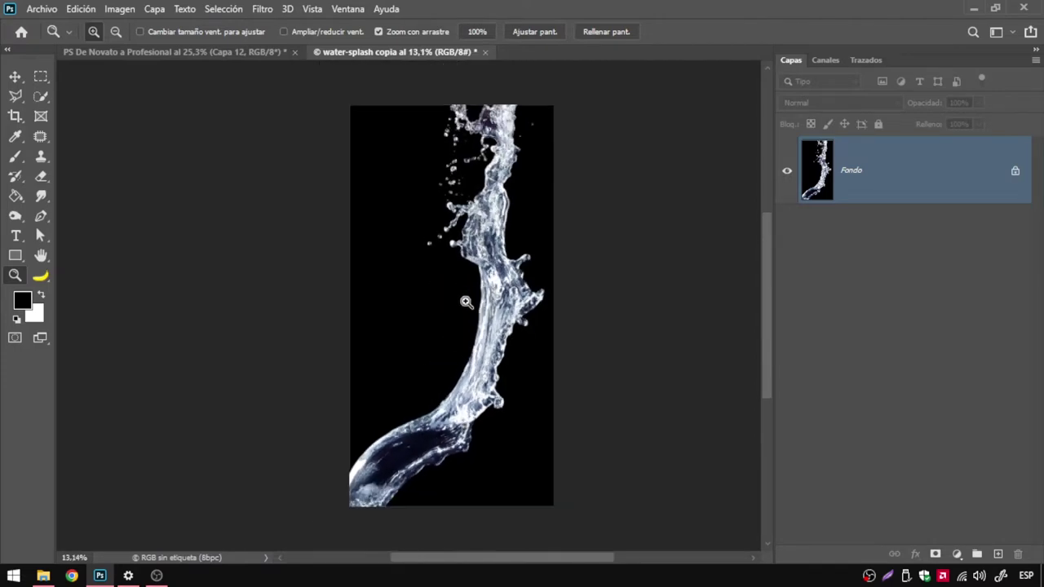
key(v)
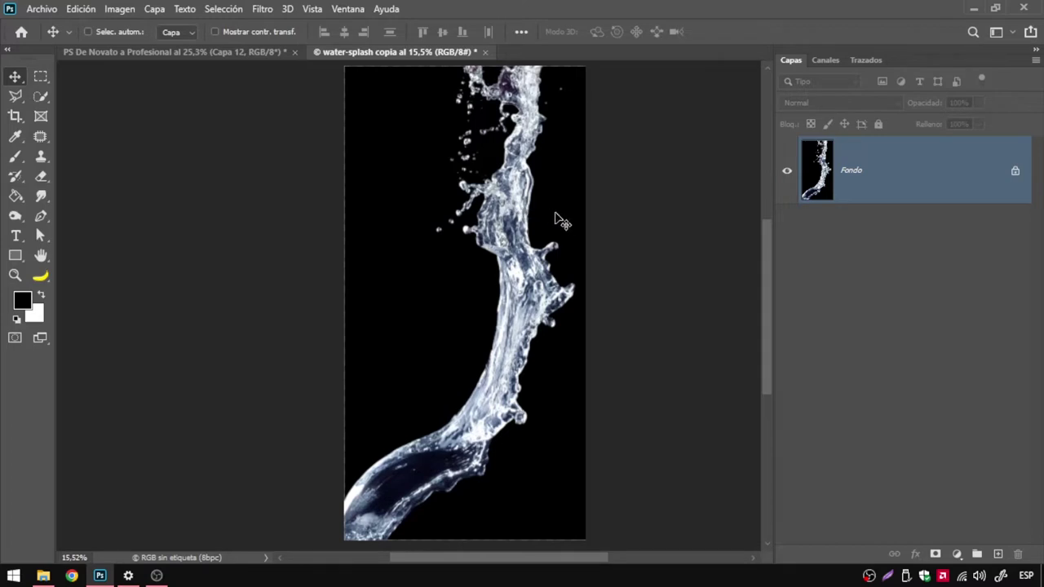
key(ctrl+j)
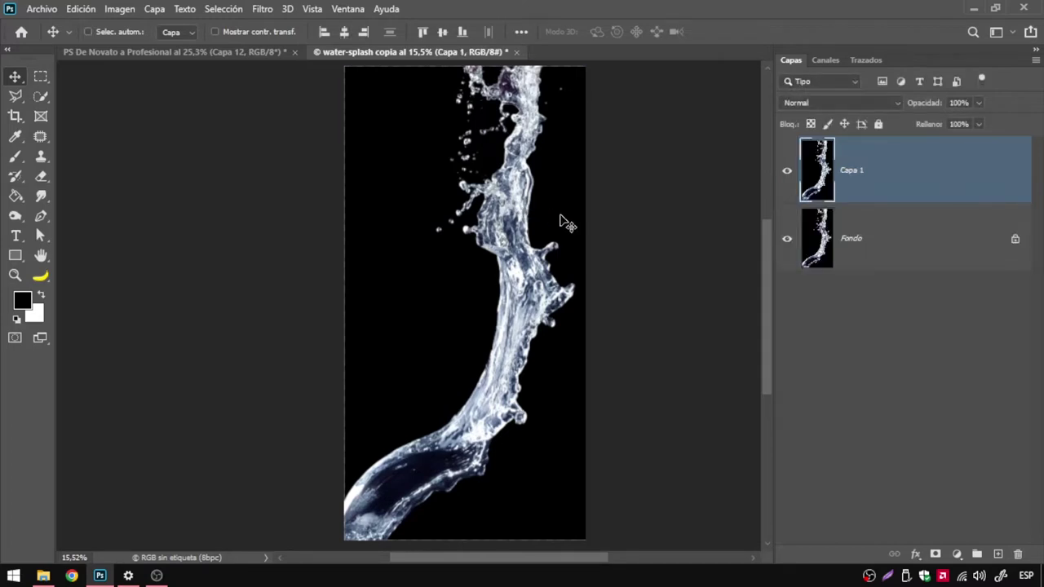
key(ctrl)
Select the black background with Color Range at tolerance ~156, then invert to keep the splash
click(224, 9)
click(237, 155)
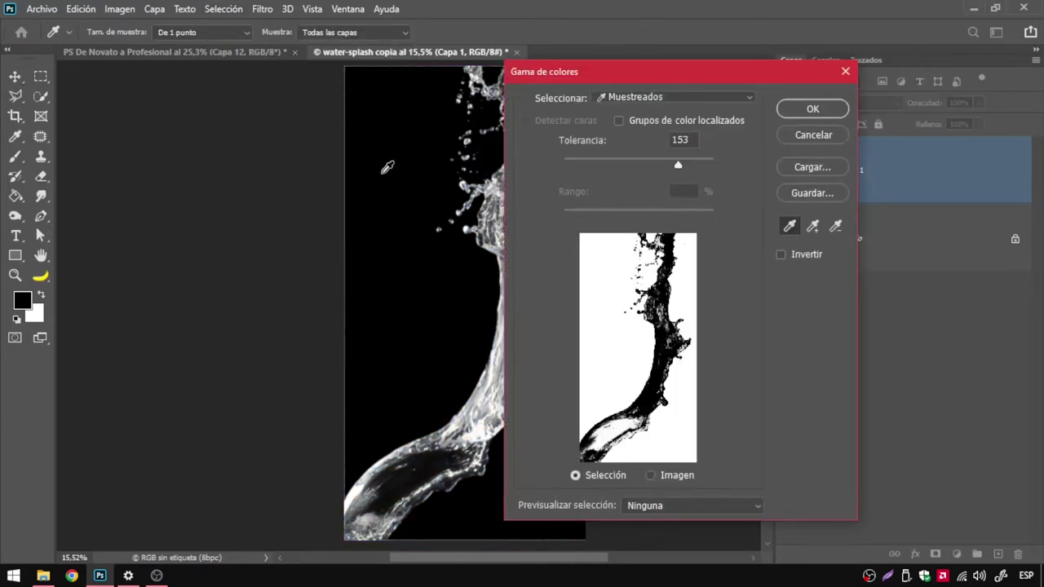
mouse_move(682, 164)
mouse_down()
mouse_move(691, 163)
mouse_move(672, 168)
mouse_move(684, 166)
mouse_up()
click(785, 114)
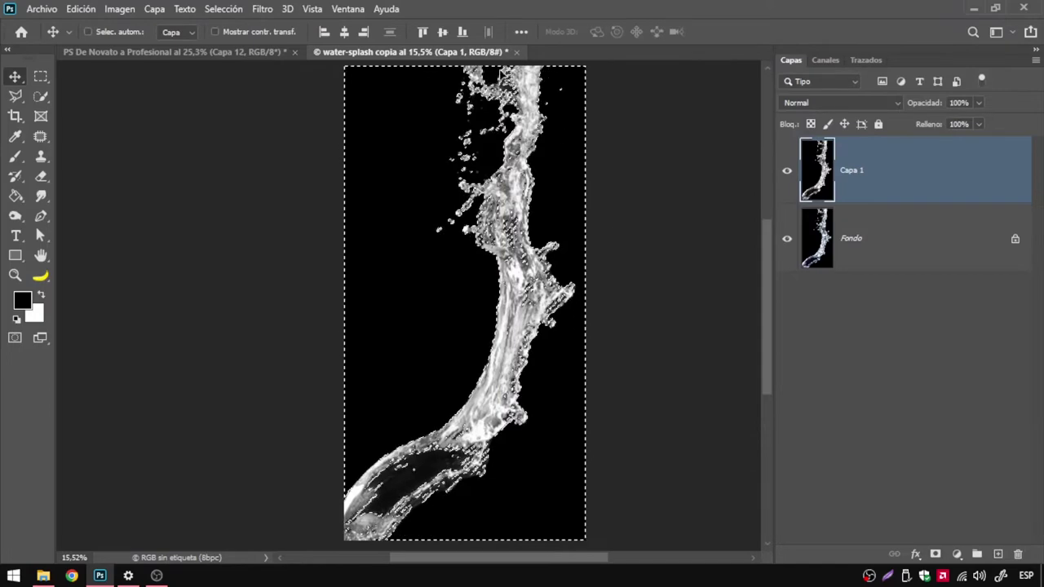
click(211, 11)
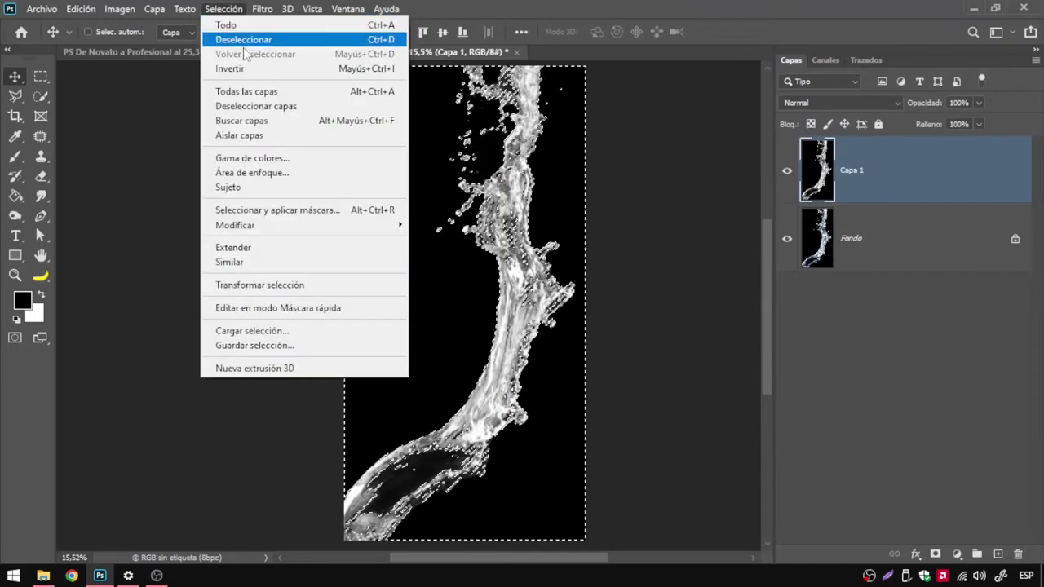
click(257, 71)
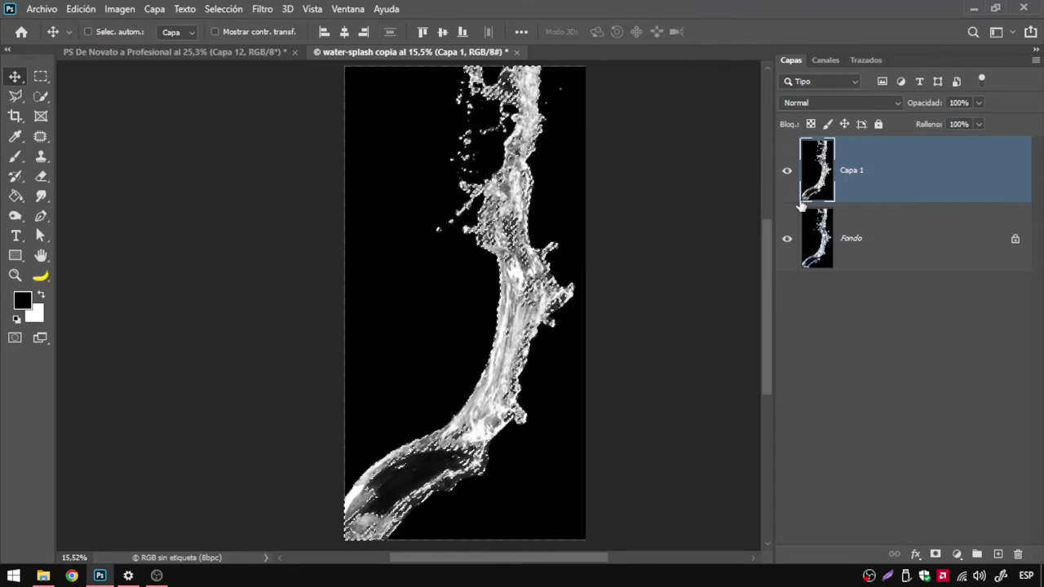
Hide Capa 1, make Fondo the active layer, and return to the poster document
click(787, 171)
click(886, 239)
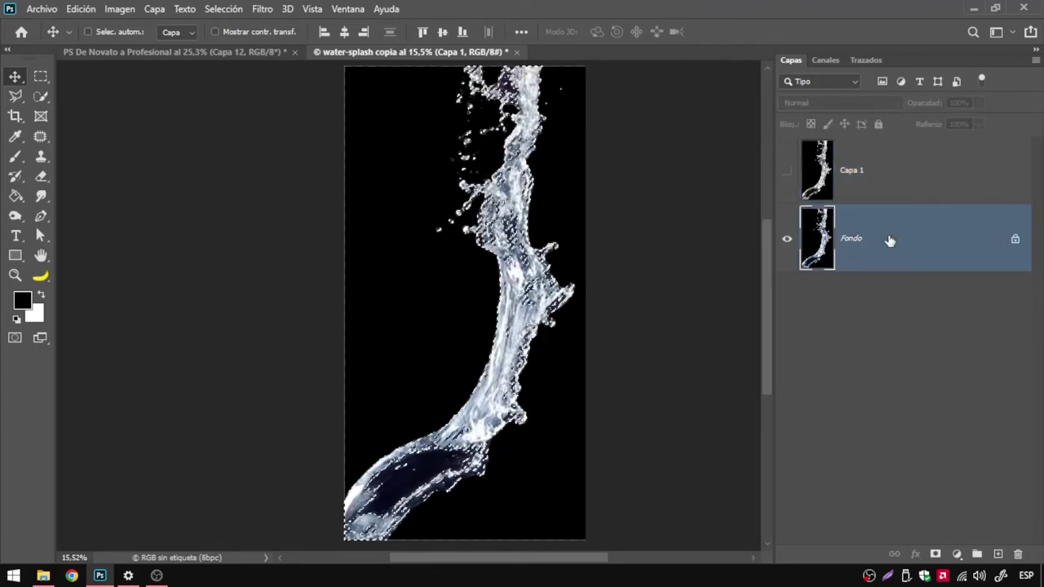
click(787, 239)
click(788, 239)
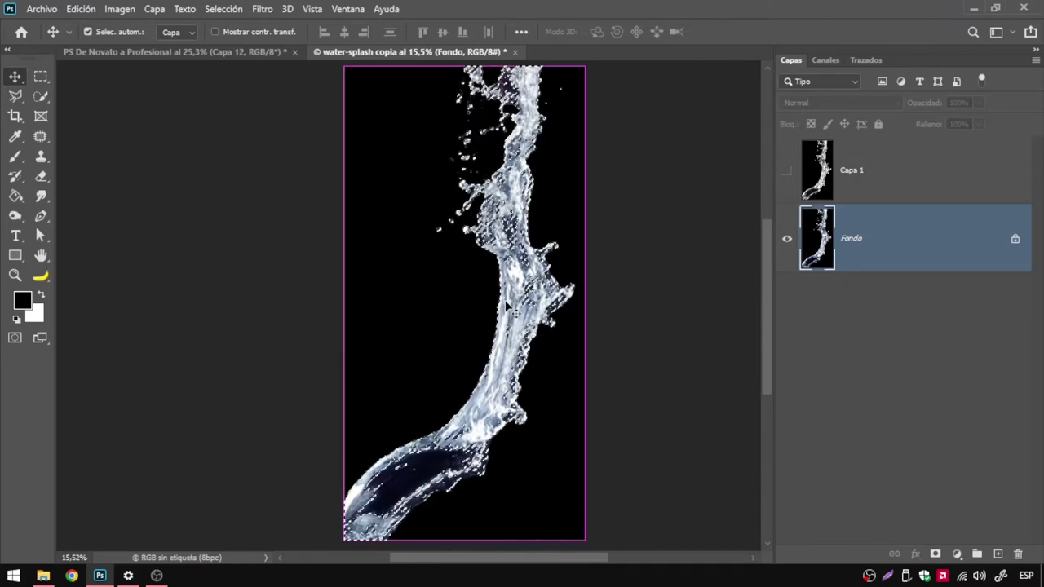
click(175, 51)
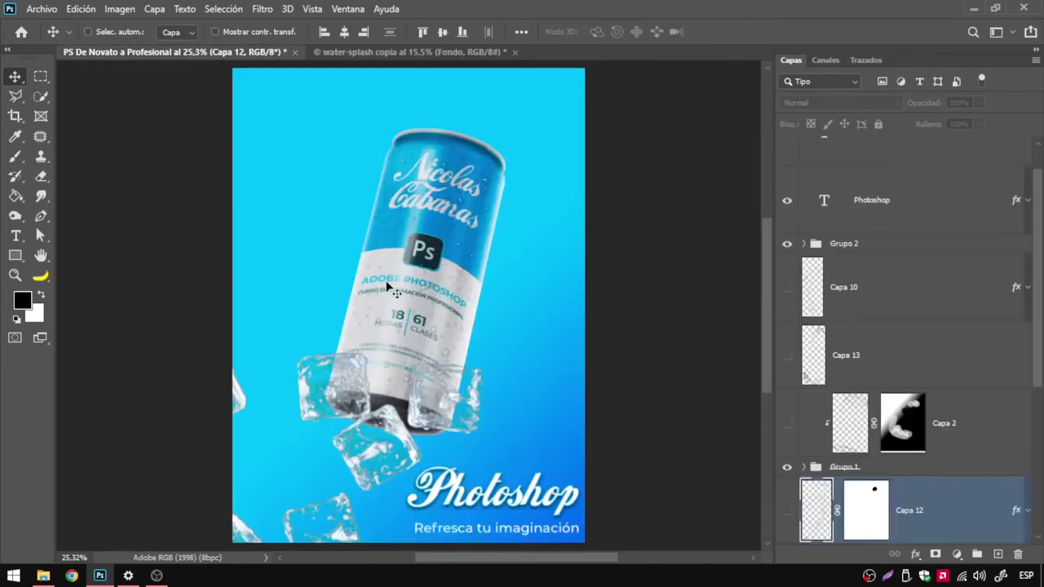
Place the extracted splash as Capa 15 along the can's right side, then return to water-splash copia
drag(395, 284, 462, 303)
drag(534, 376, 403, 249)
drag(256, 233, 482, 303)
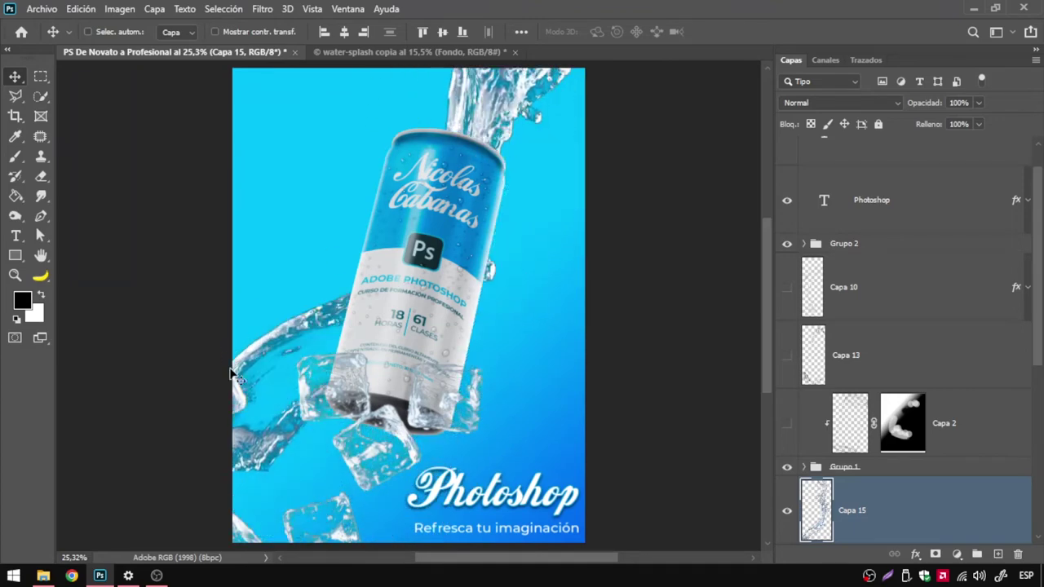
drag(482, 303, 307, 256)
drag(360, 217, 359, 67)
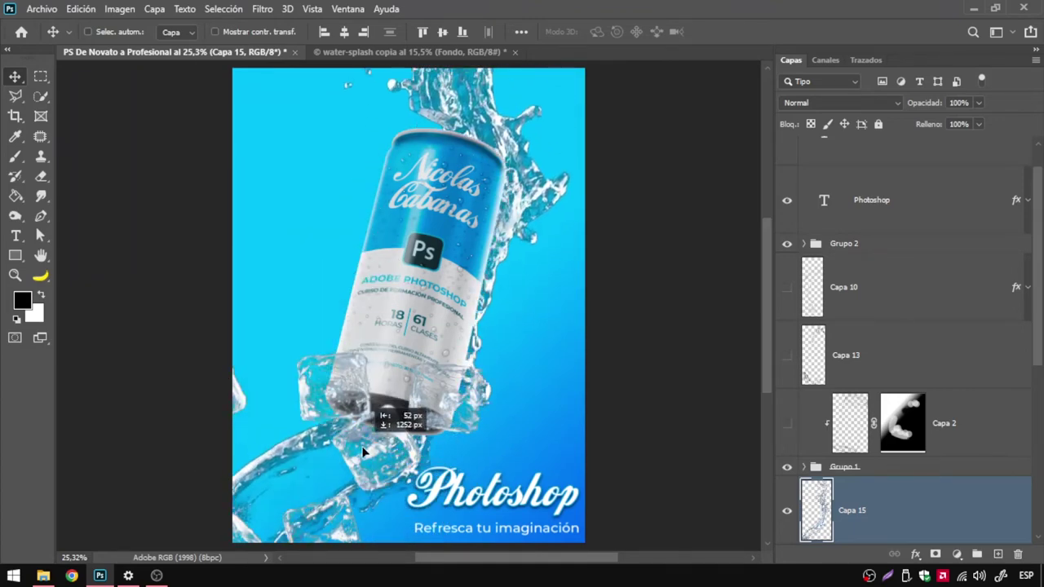
click(363, 52)
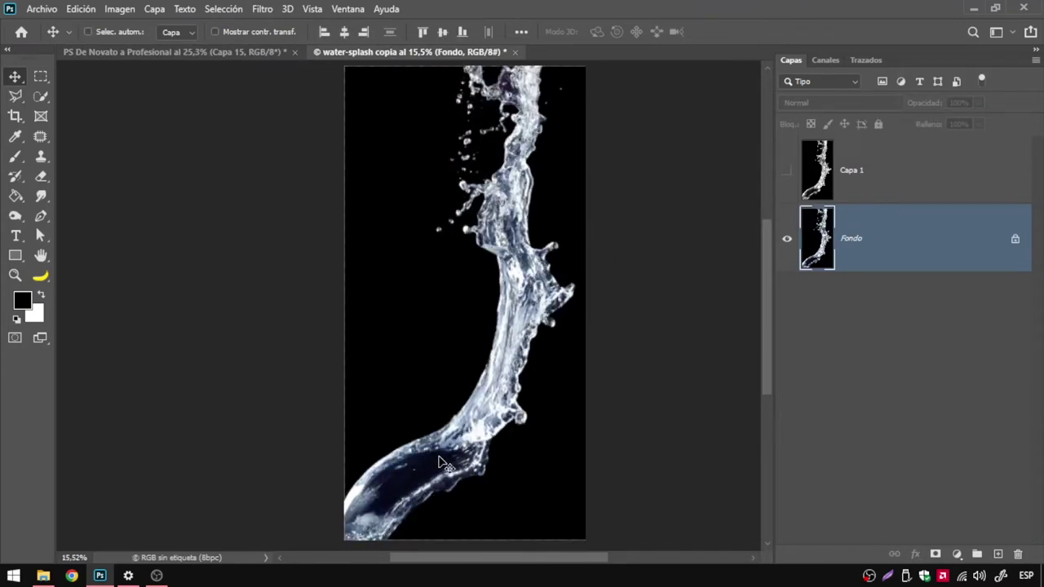
Delete Capa 1 and select the black background with Color Range at Tolerancia 160
click(889, 177)
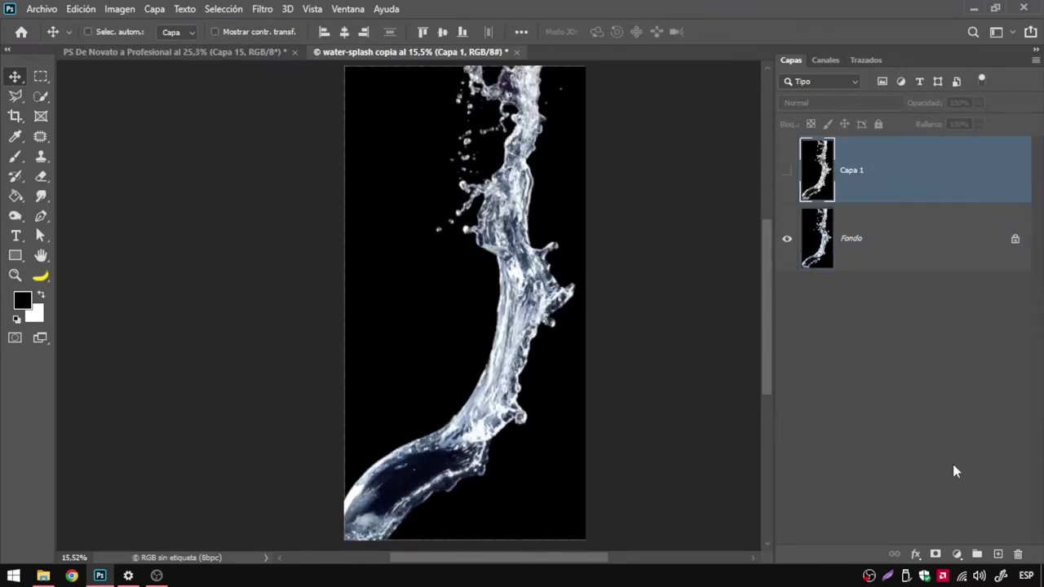
click(1025, 554)
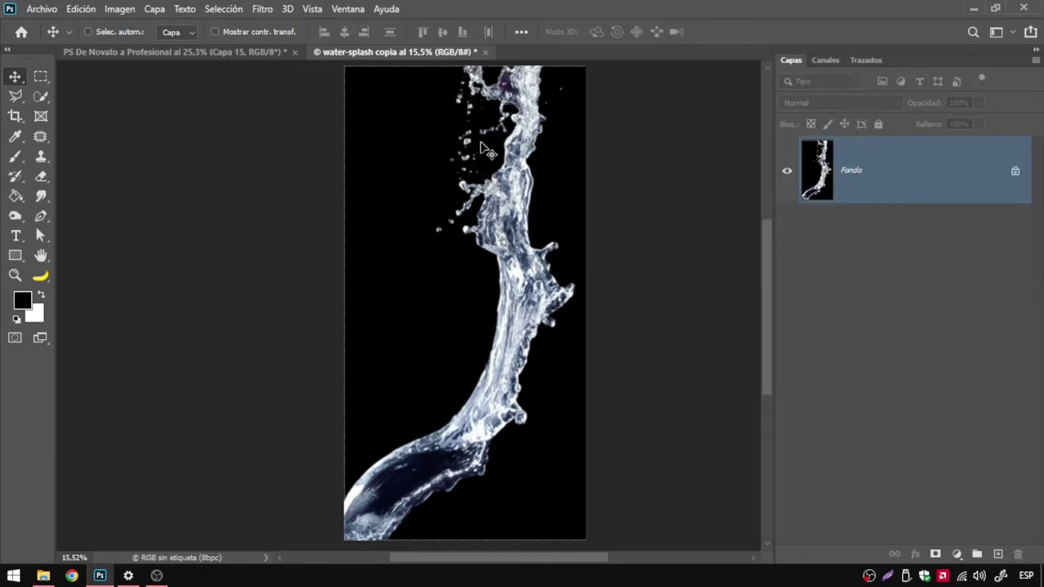
click(213, 10)
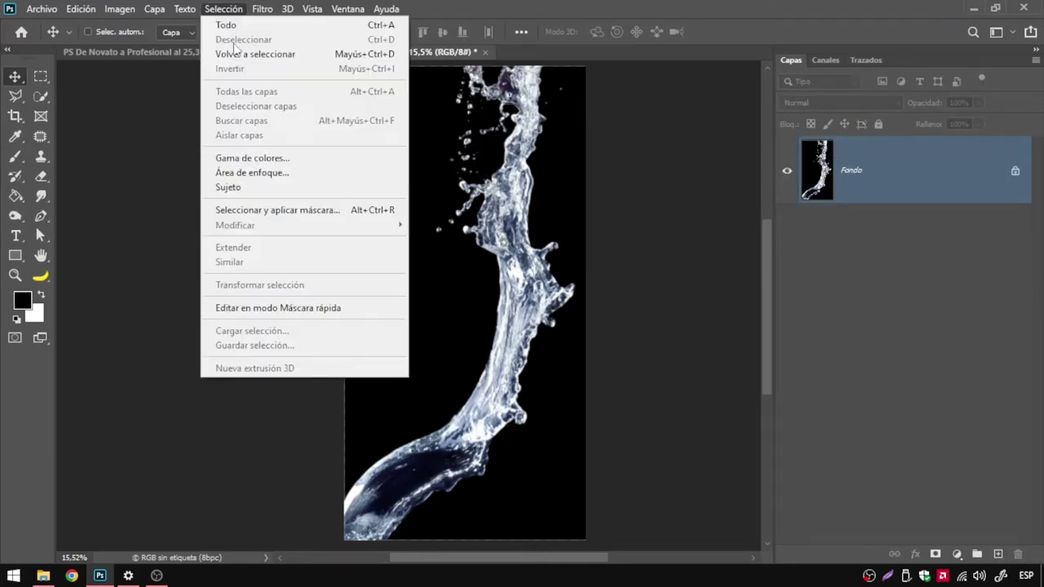
click(298, 163)
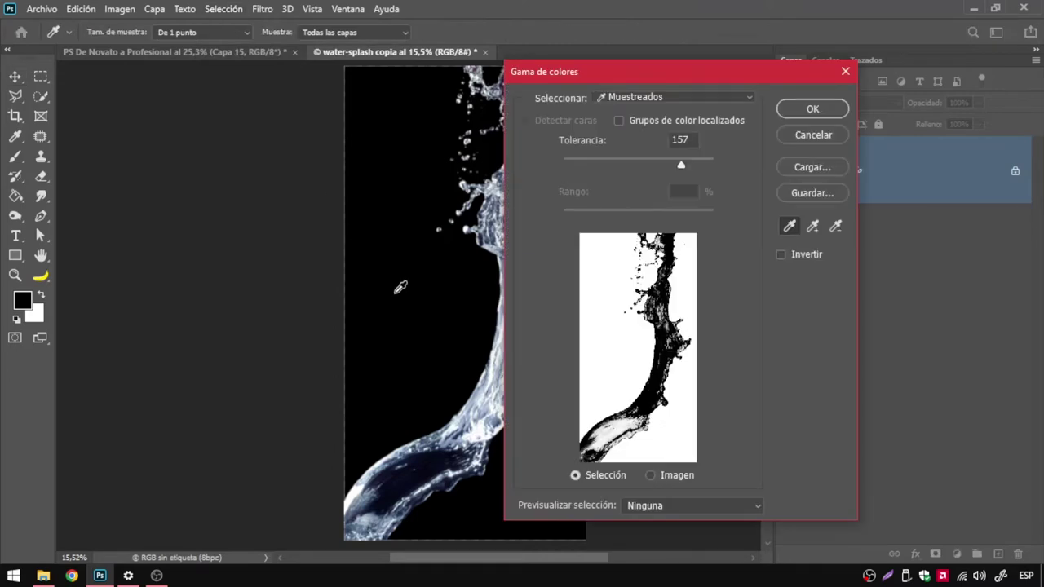
mouse_move(684, 169)
mouse_down()
mouse_move(706, 168)
mouse_move(643, 168)
mouse_move(684, 165)
mouse_up()
click(815, 112)
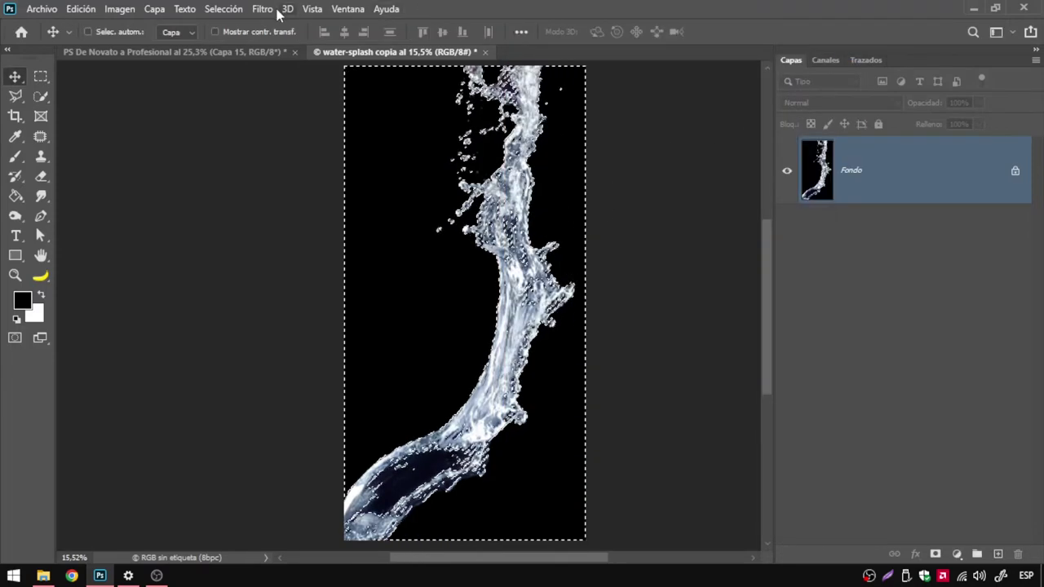
Invert the selection to just the splash and drag it toward the can poster
click(223, 10)
click(232, 69)
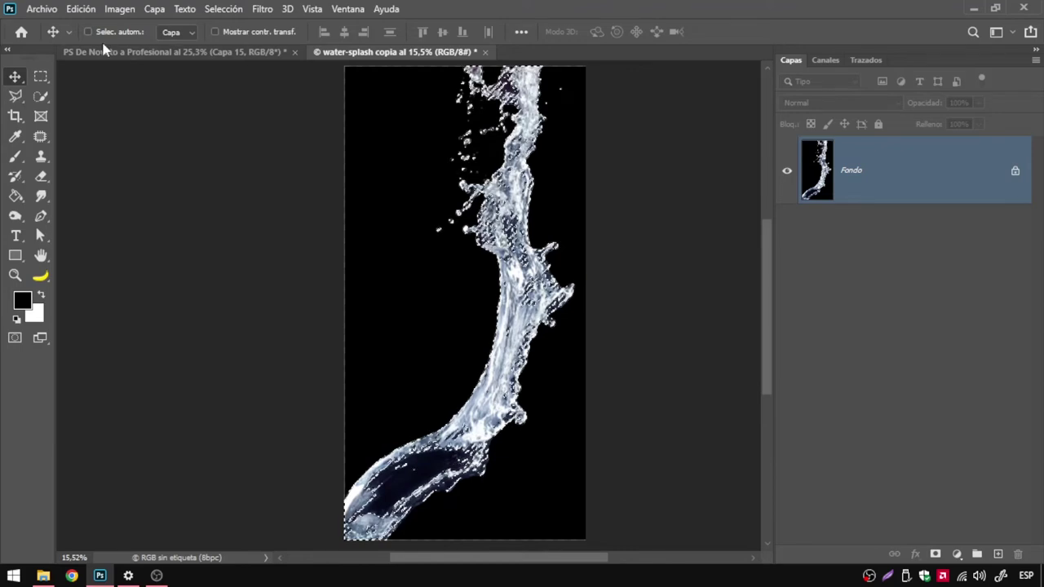
drag(277, 87, 836, 453)
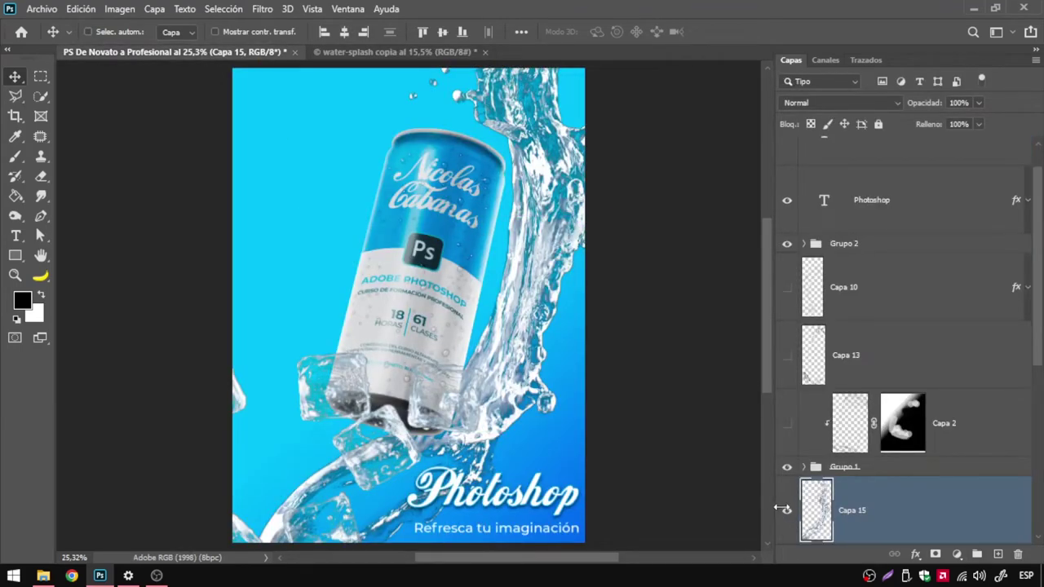
Drop the vertical splash onto the poster as Capa 16 and position it beside the can
drag(779, 509, 495, 304)
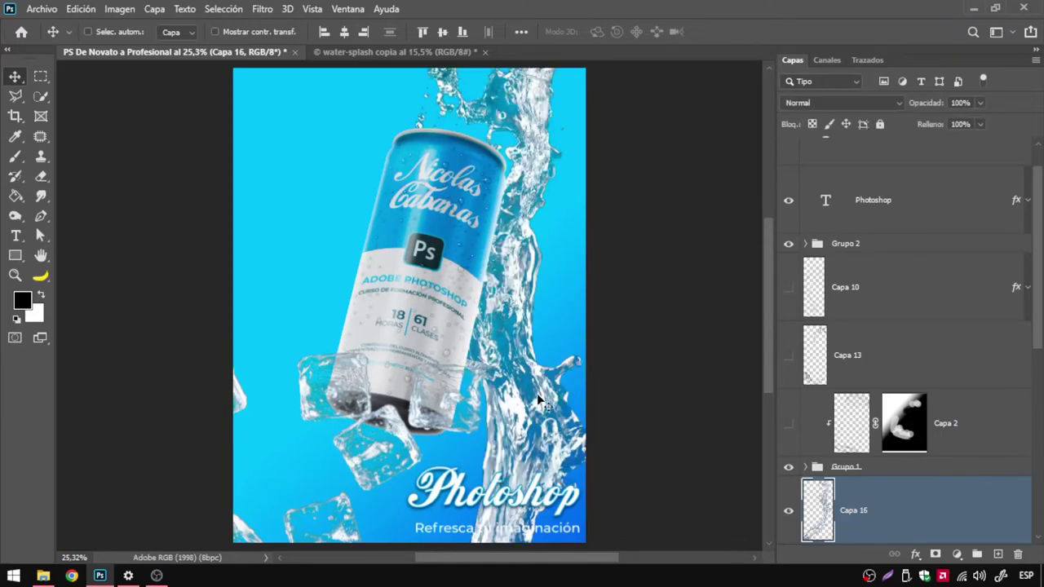
drag(539, 400, 522, 321)
mouse_move(584, 232)
mouse_down()
mouse_move(468, 378)
mouse_move(563, 334)
mouse_up()
Zoom in on the poster's ice cubes, then zoom out on the water-splash image
key(z)
scroll(339, 463, up, 1)
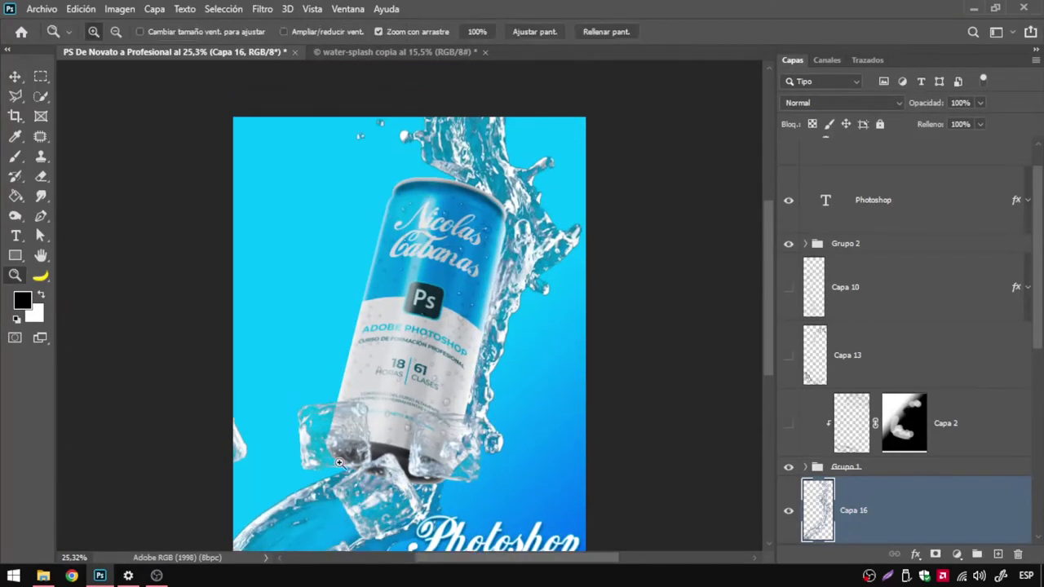
scroll(338, 469, down, 2)
click(298, 402)
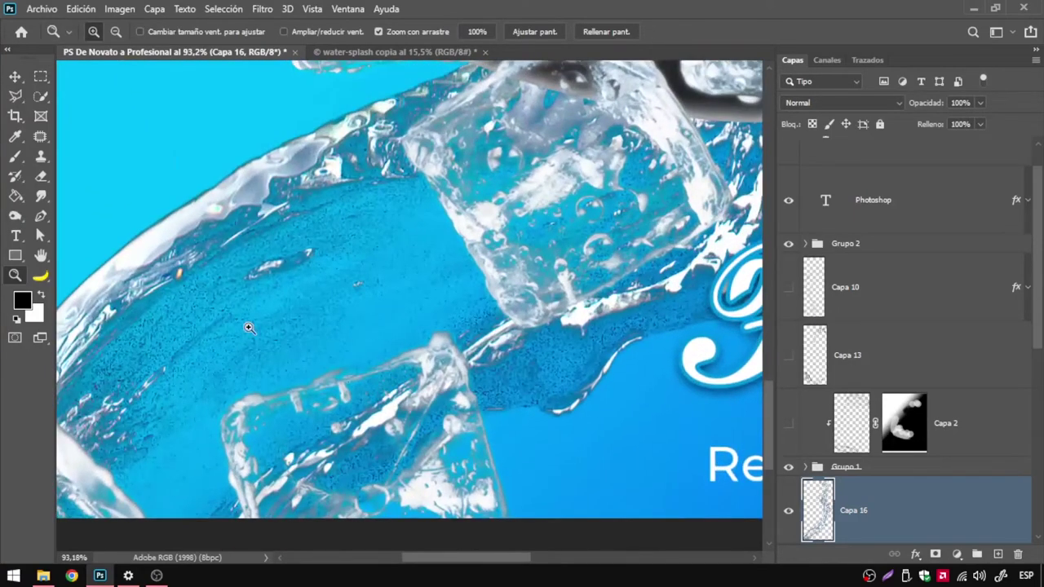
click(414, 52)
mouse_move(460, 228)
mouse_down()
mouse_move(344, 392)
mouse_move(423, 254)
mouse_up()
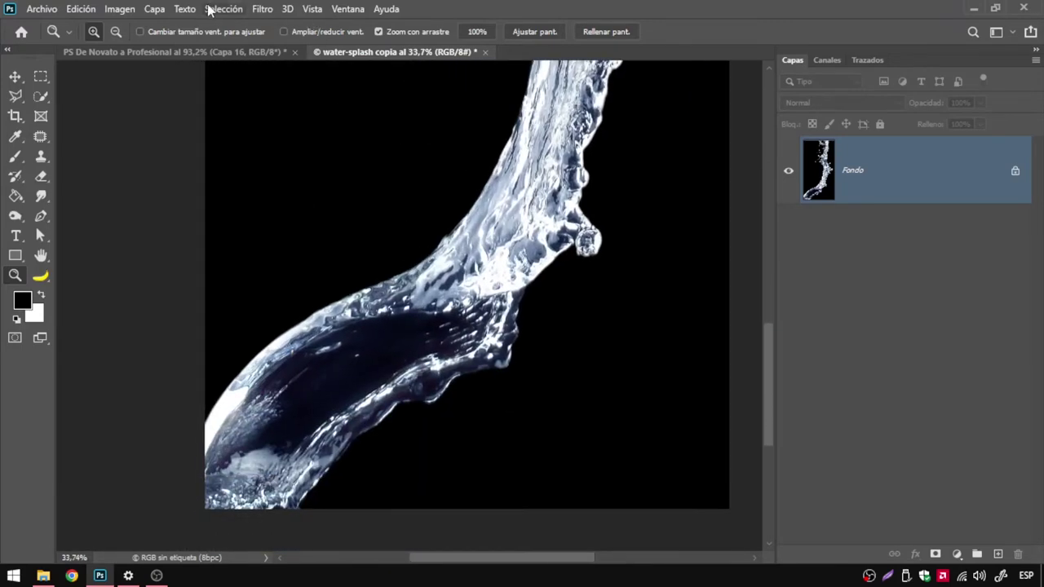
Select the black background with Color Range at Tolerancia 13
click(210, 9)
click(269, 157)
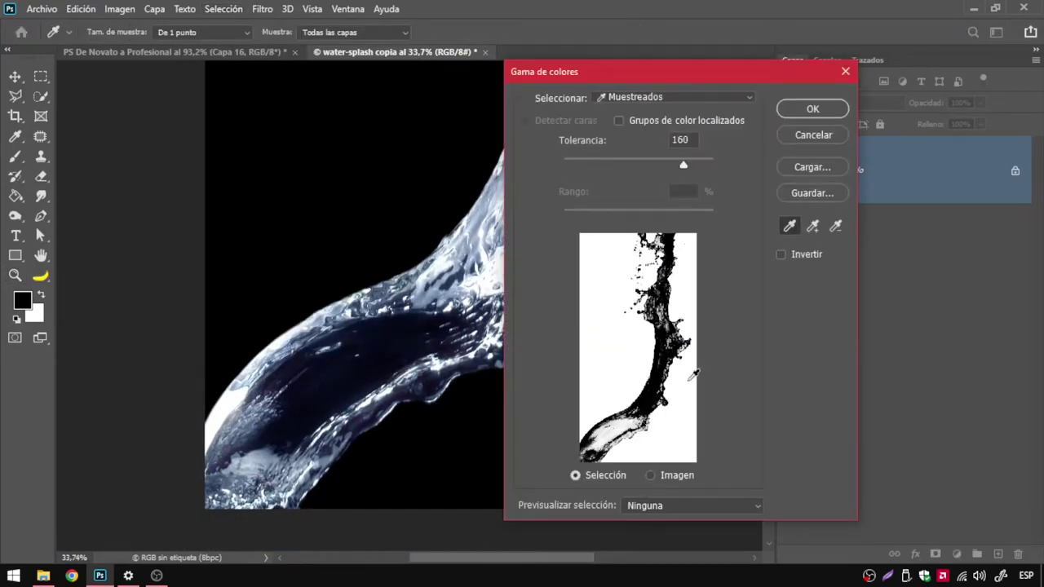
drag(688, 162, 573, 169)
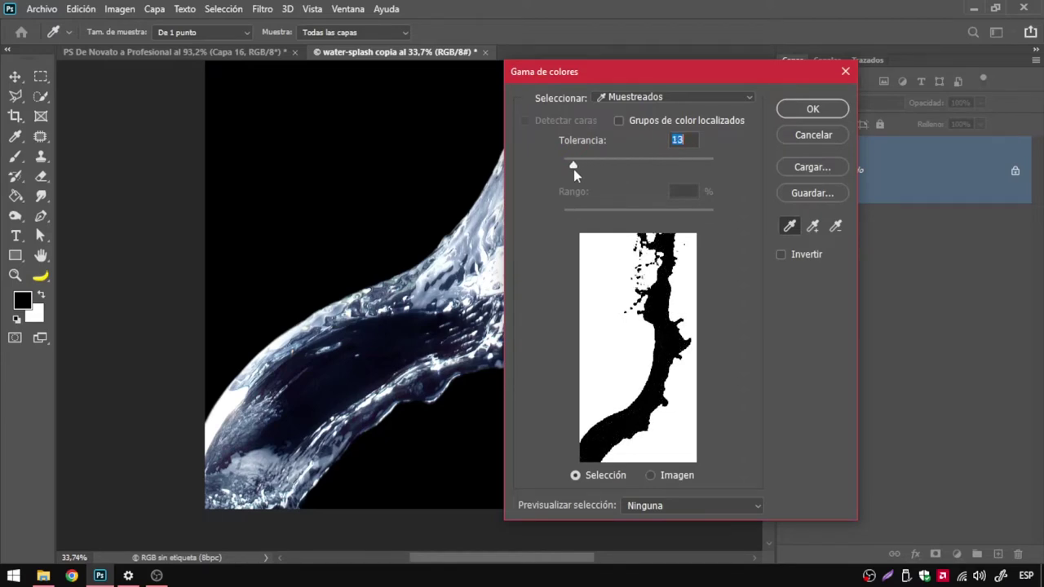
click(810, 109)
Invert the selection to the splash and bring it into the poster as Capa 17
scroll(518, 272, up, 3)
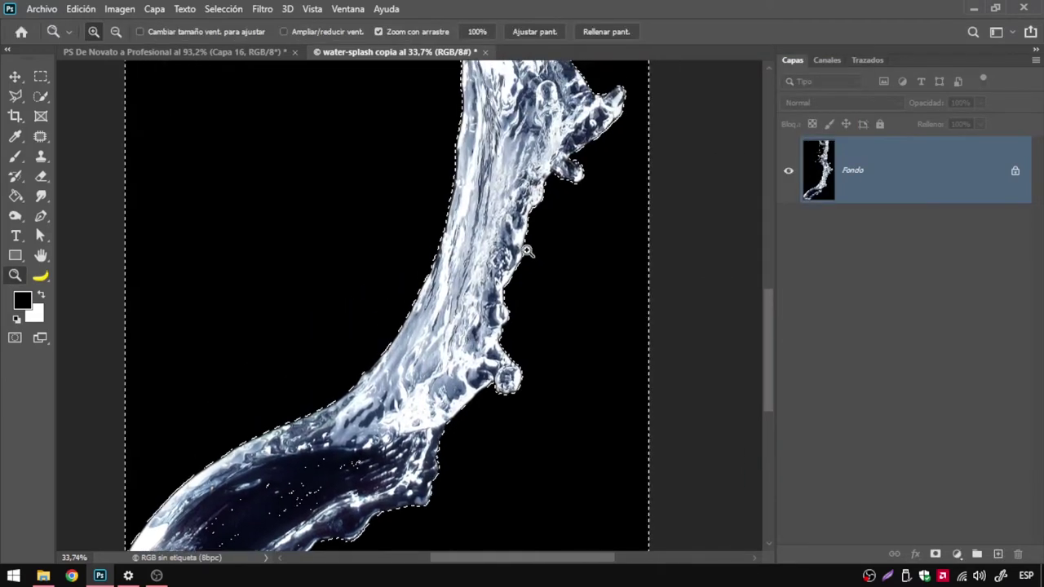
scroll(518, 271, down, 3)
click(225, 9)
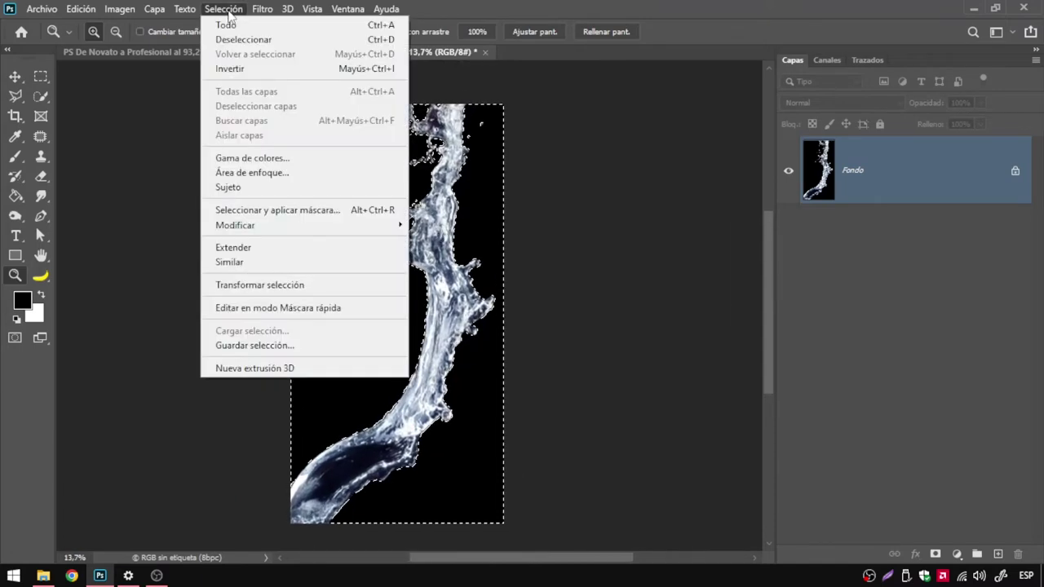
click(230, 69)
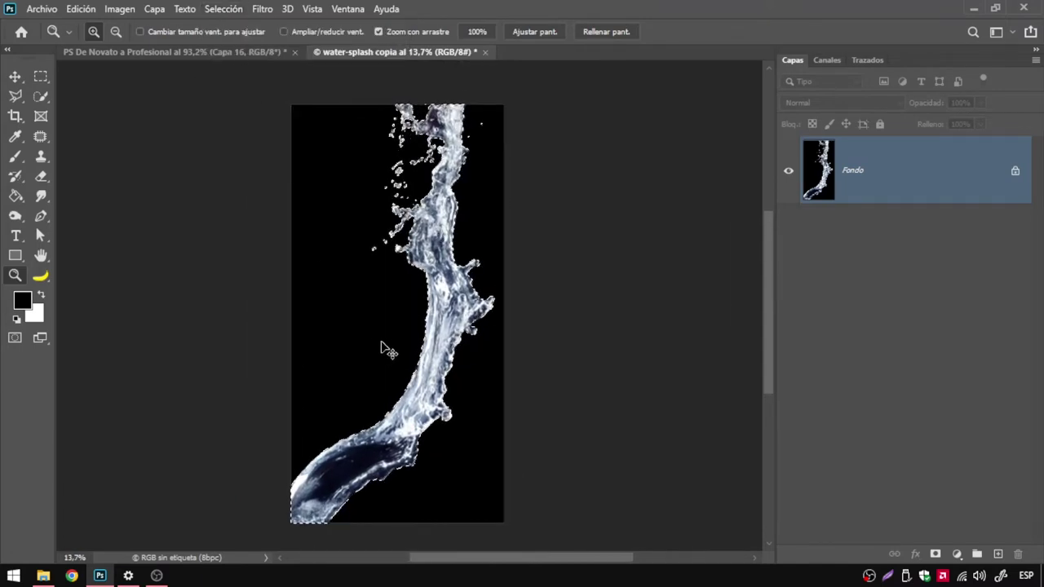
click(211, 54)
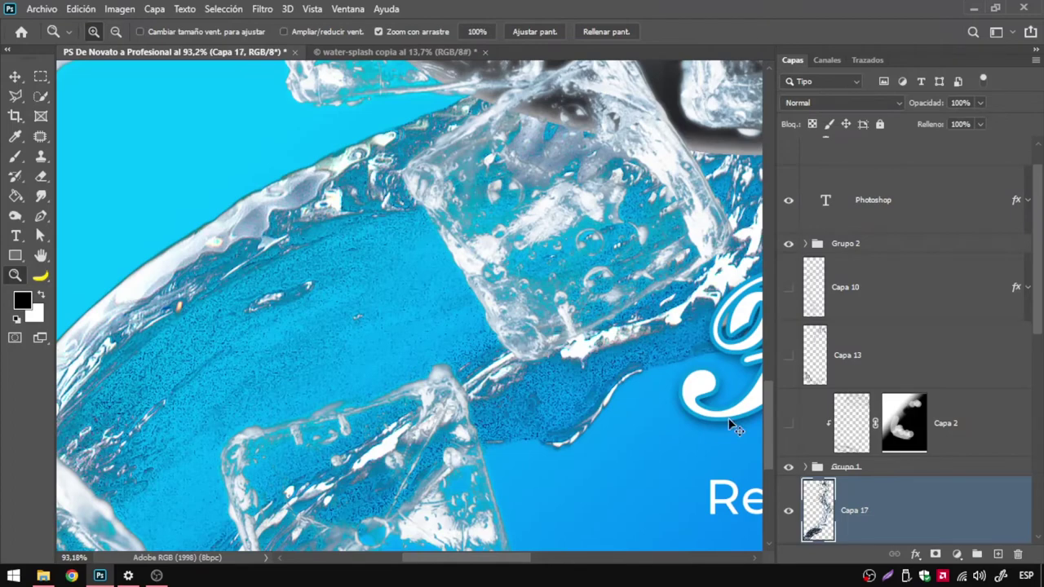
Move the Capa 17 splash to the poster's lower left beneath the ice cubes and zoom into it
scroll(892, 496, down, 3)
scroll(859, 488, down, 3)
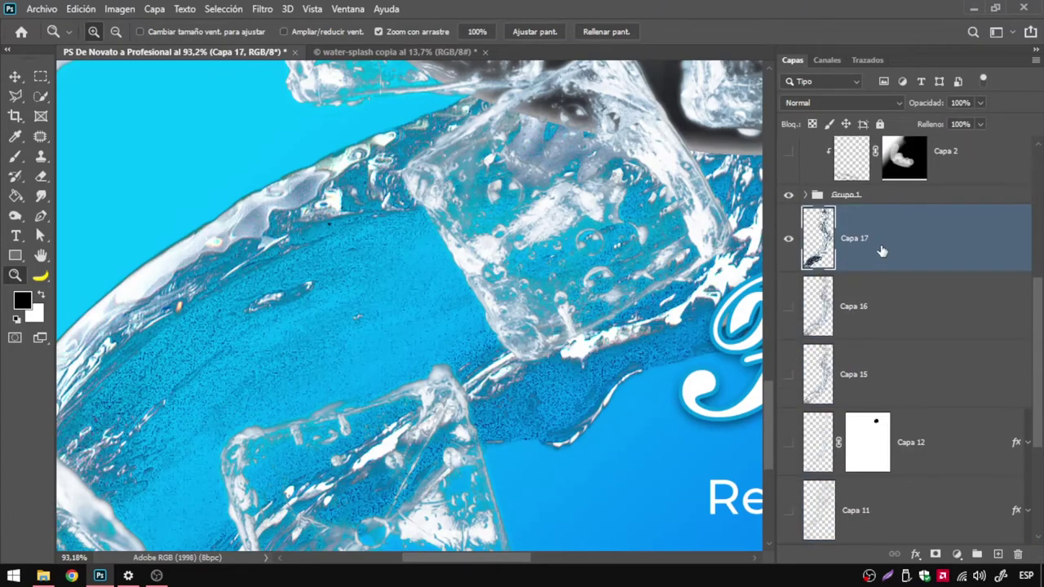
scroll(425, 365, down, 5)
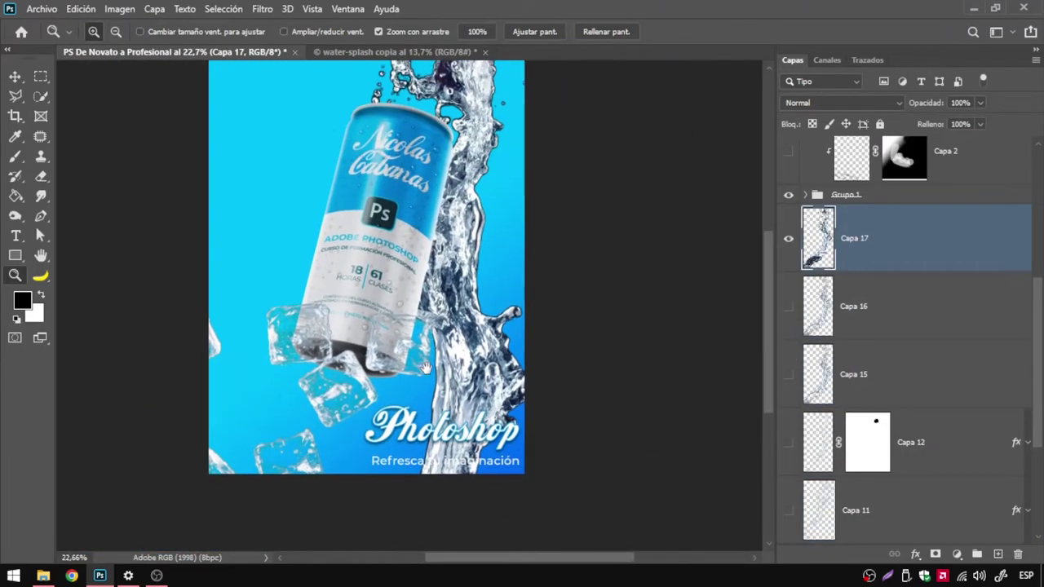
key(v)
drag(502, 326, 497, 192)
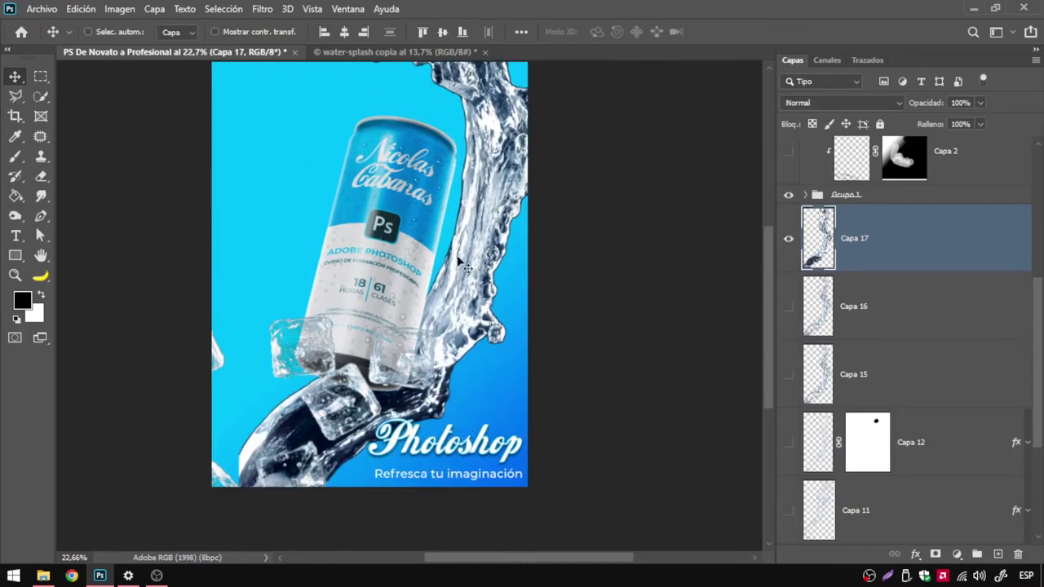
drag(467, 262, 406, 387)
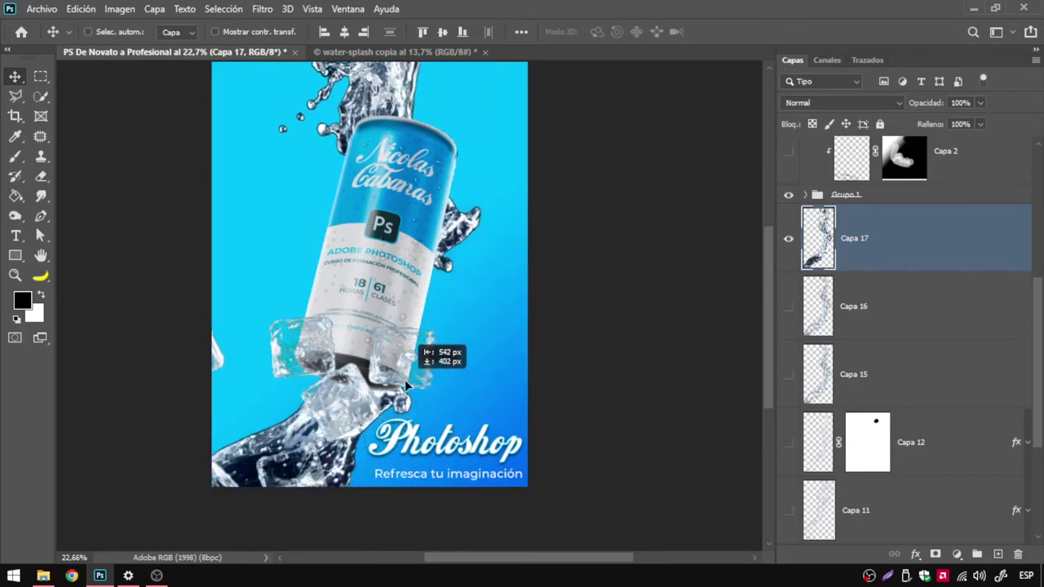
drag(406, 387, 353, 365)
key(z)
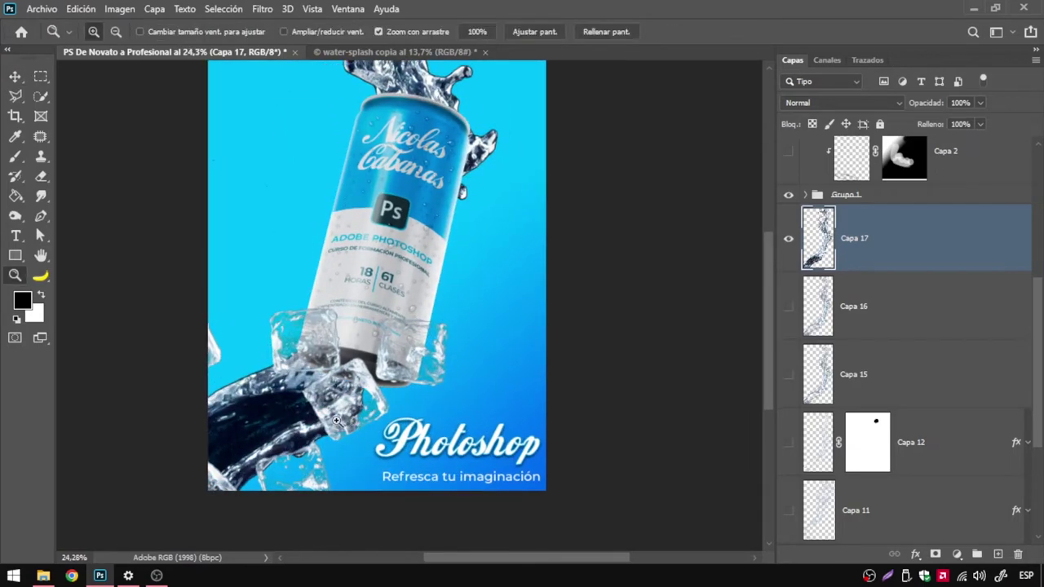
drag(318, 432, 369, 344)
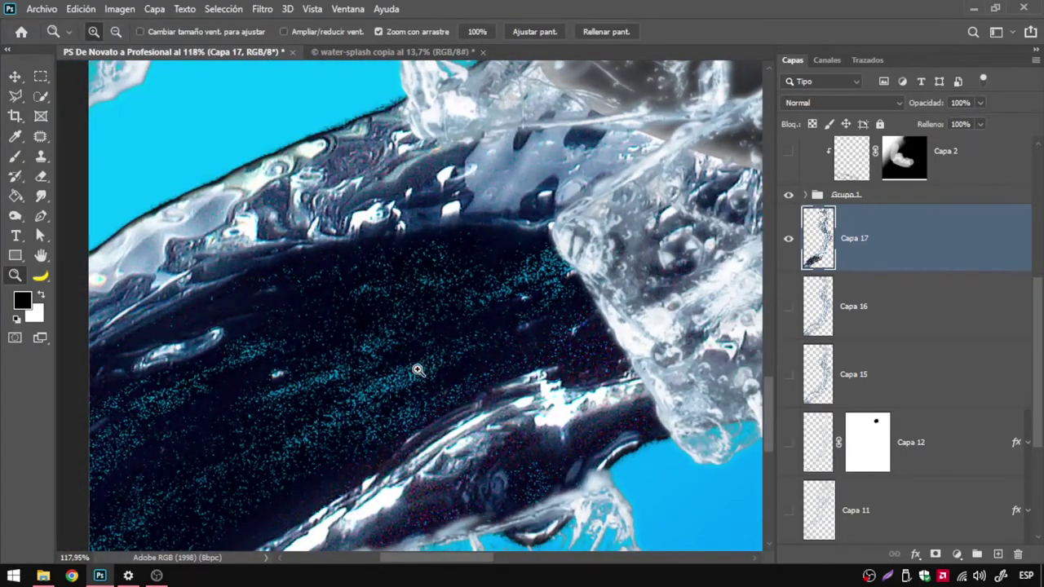
Hide Capa 17, then deselect and zoom out to fit the water-splash copia image
scroll(440, 367, down, 3)
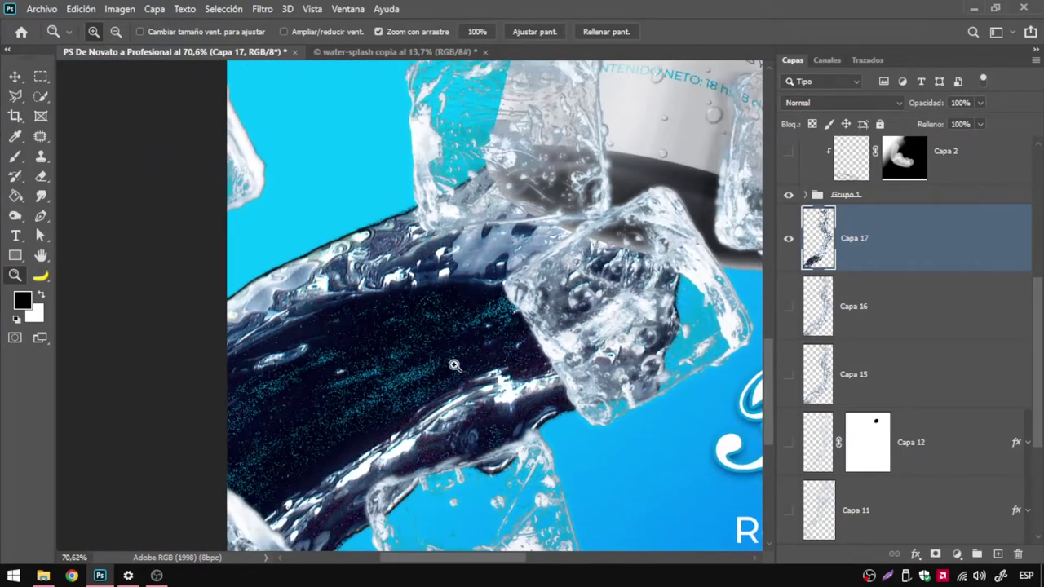
click(789, 240)
key(ctrl+Tab)
key(ctrl+d)
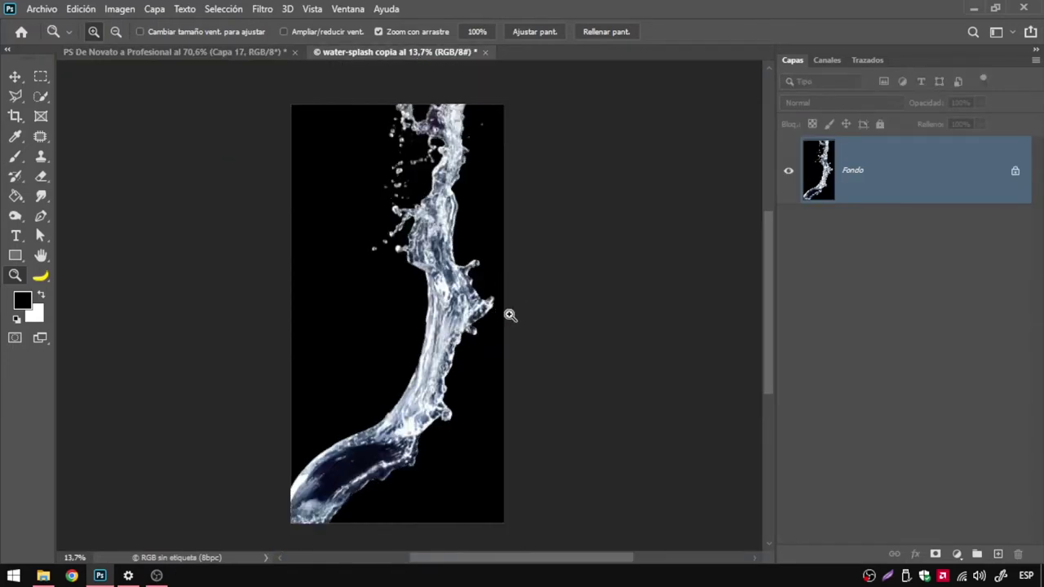
scroll(428, 362, up, 2)
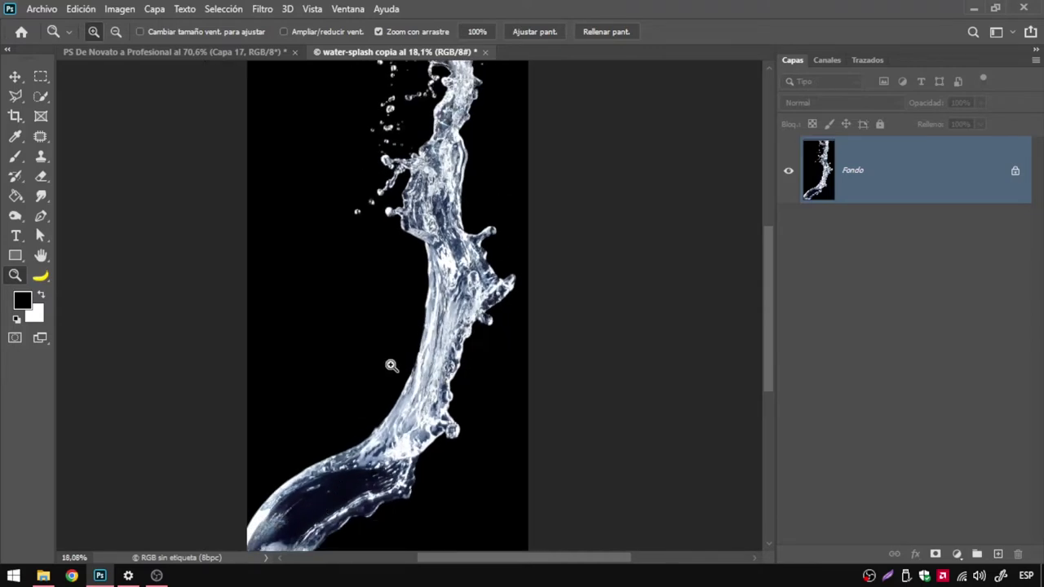
drag(406, 323, 375, 320)
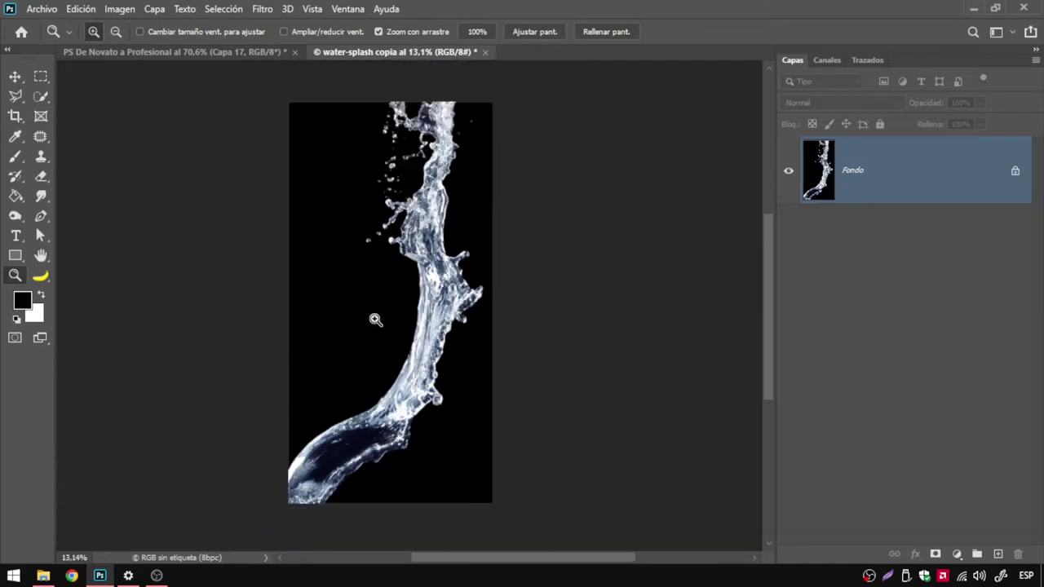
click(824, 60)
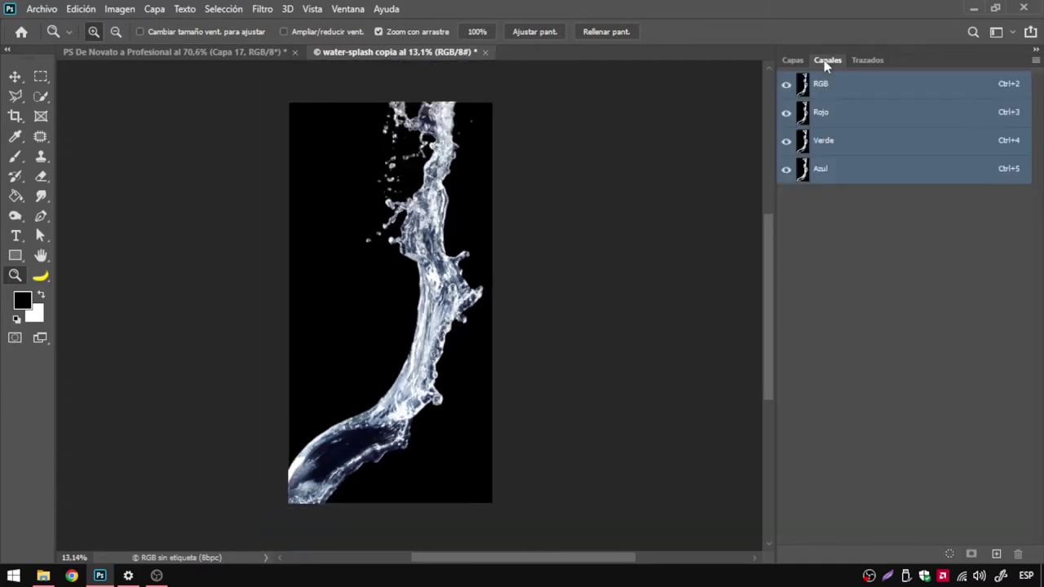
Cycle through the Rojo, Verde and Azul channels to compare their contrast
click(851, 112)
click(849, 144)
click(839, 173)
click(830, 141)
click(828, 112)
click(832, 144)
click(837, 177)
click(832, 143)
click(834, 118)
click(836, 145)
click(837, 173)
click(827, 147)
click(828, 119)
click(838, 145)
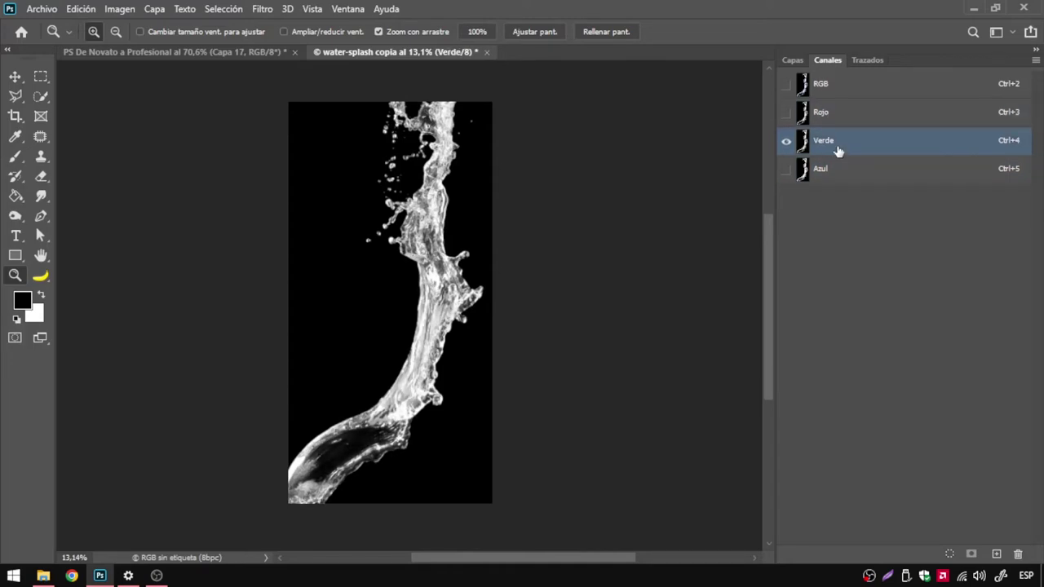
click(839, 169)
click(831, 140)
click(825, 116)
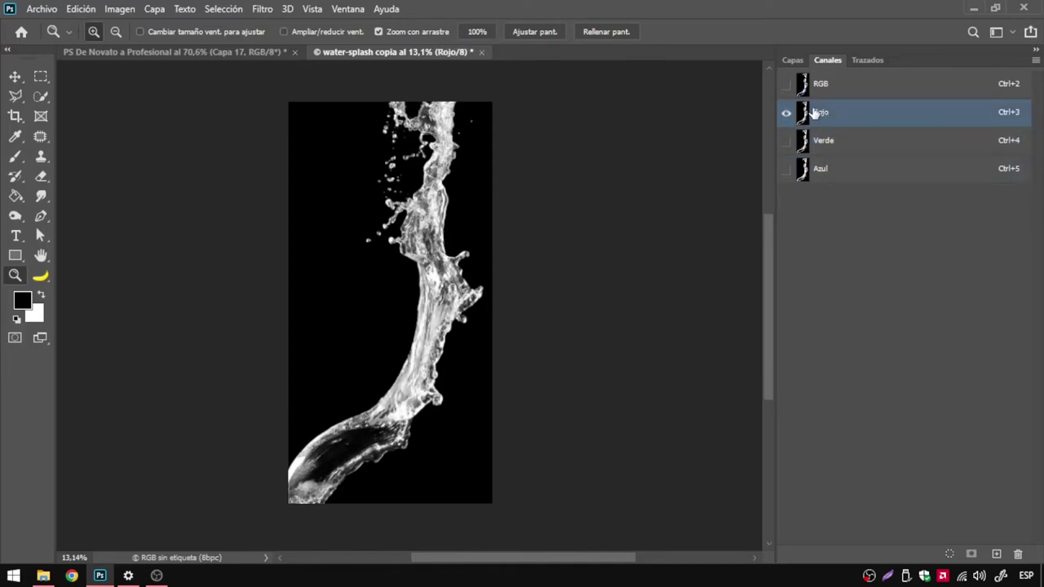
Toggle the channel visibility icons to compare combined views, leaving only blue shown
click(785, 141)
click(786, 169)
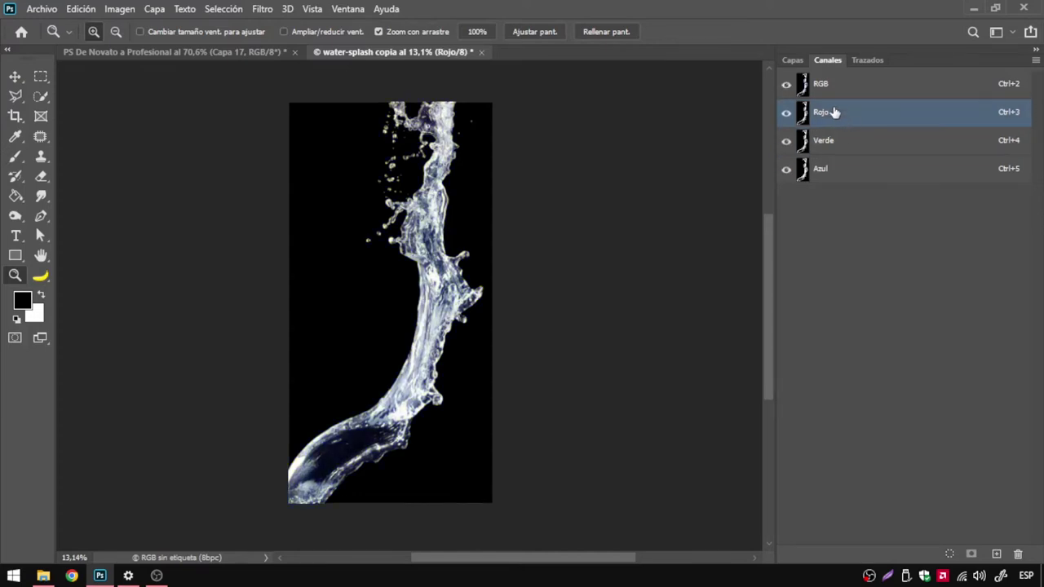
click(789, 86)
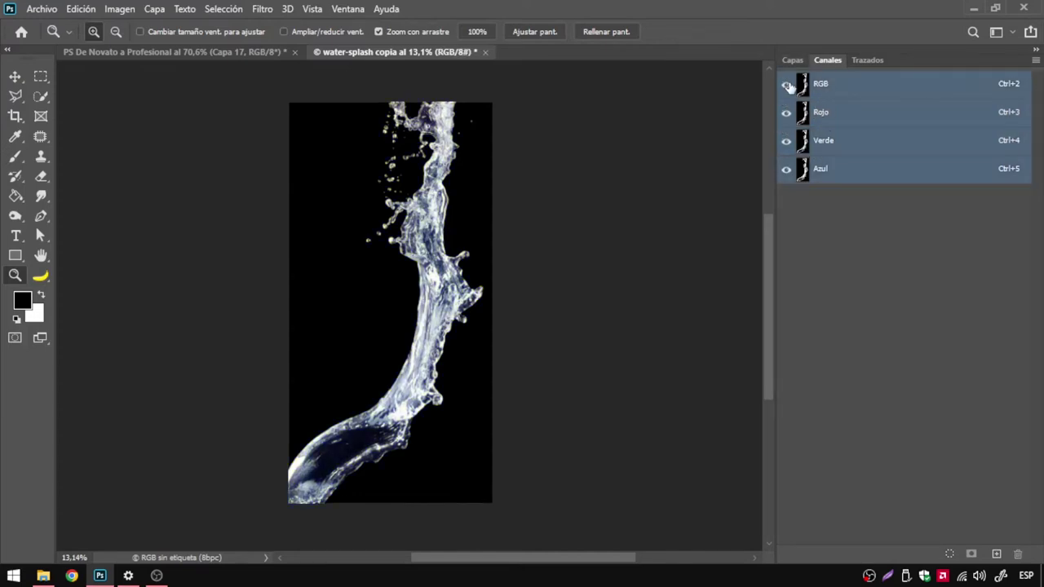
click(785, 114)
click(786, 140)
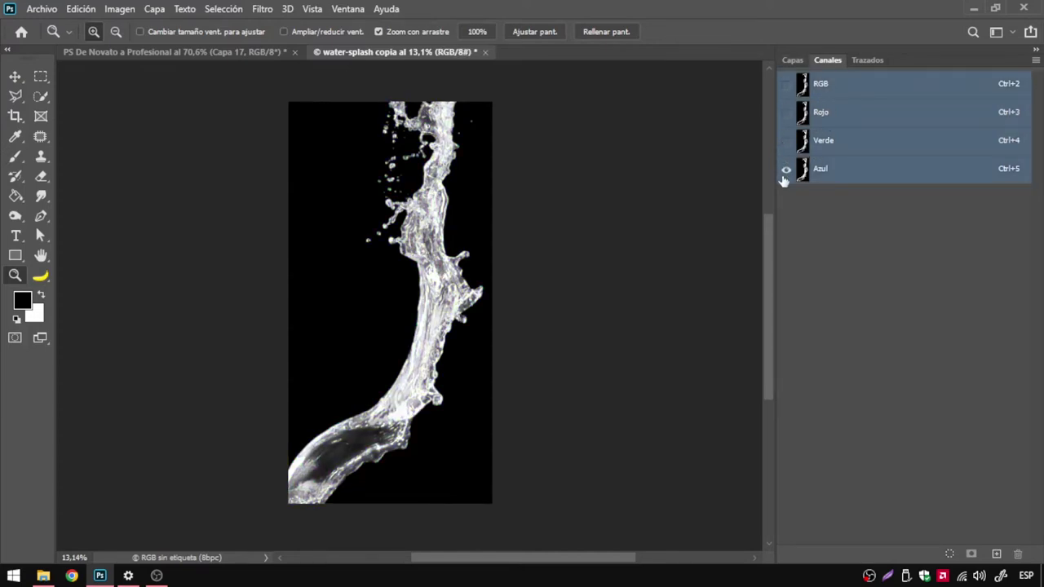
View the red and blue channels alone, then return to the full RGB composite
click(820, 115)
click(835, 170)
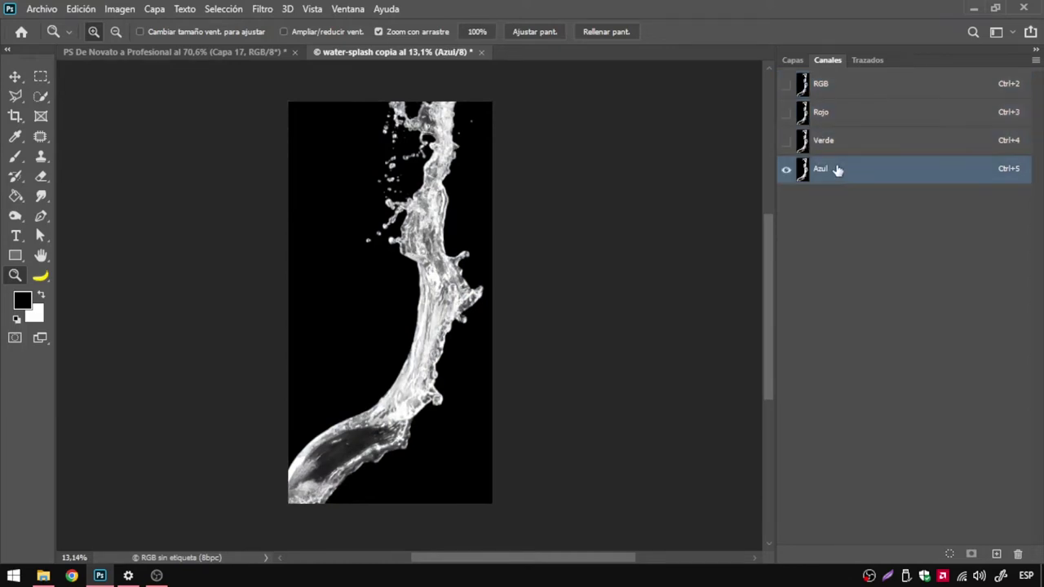
click(844, 119)
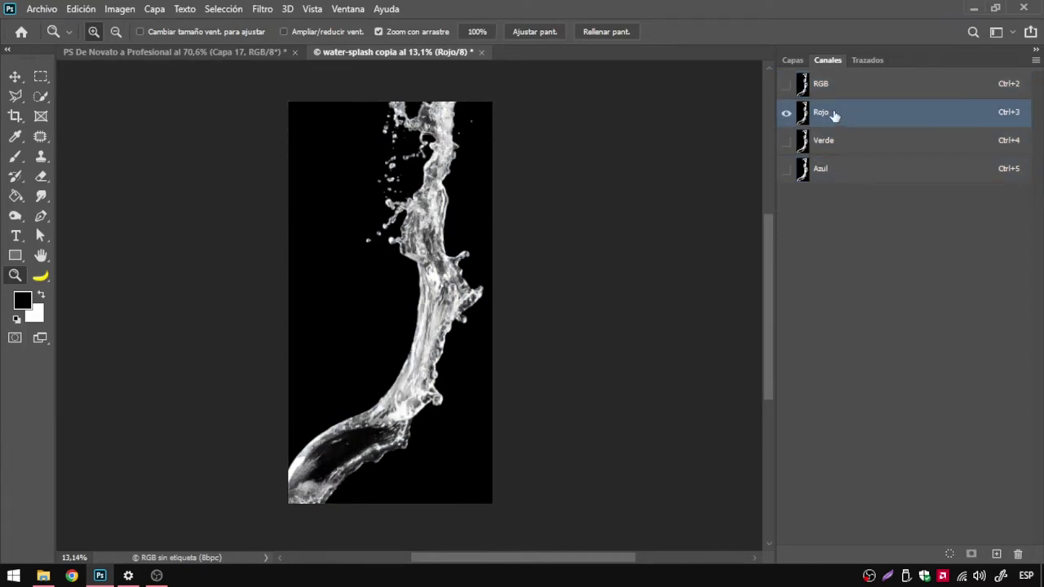
click(840, 88)
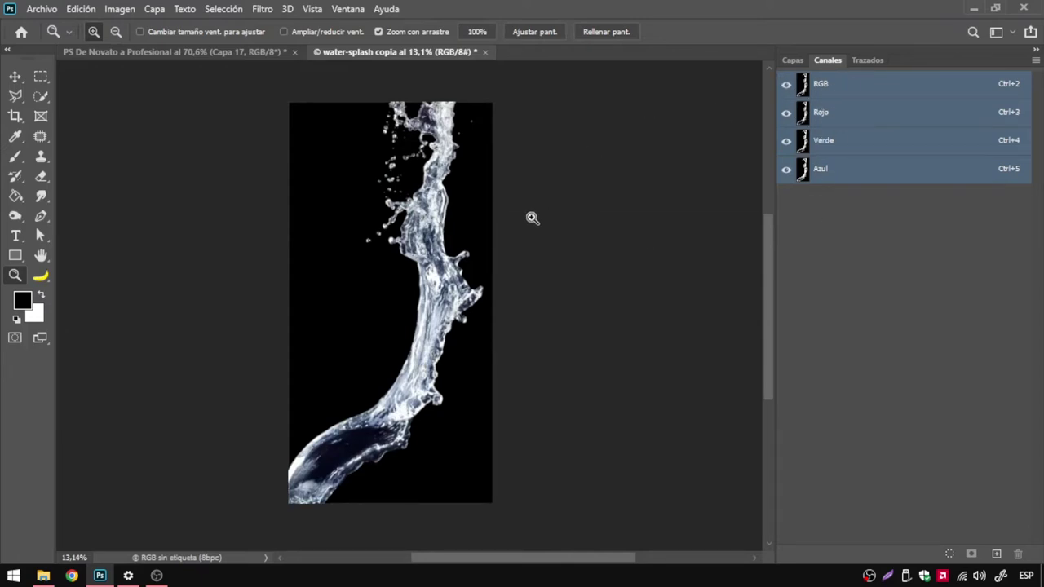
click(107, 9)
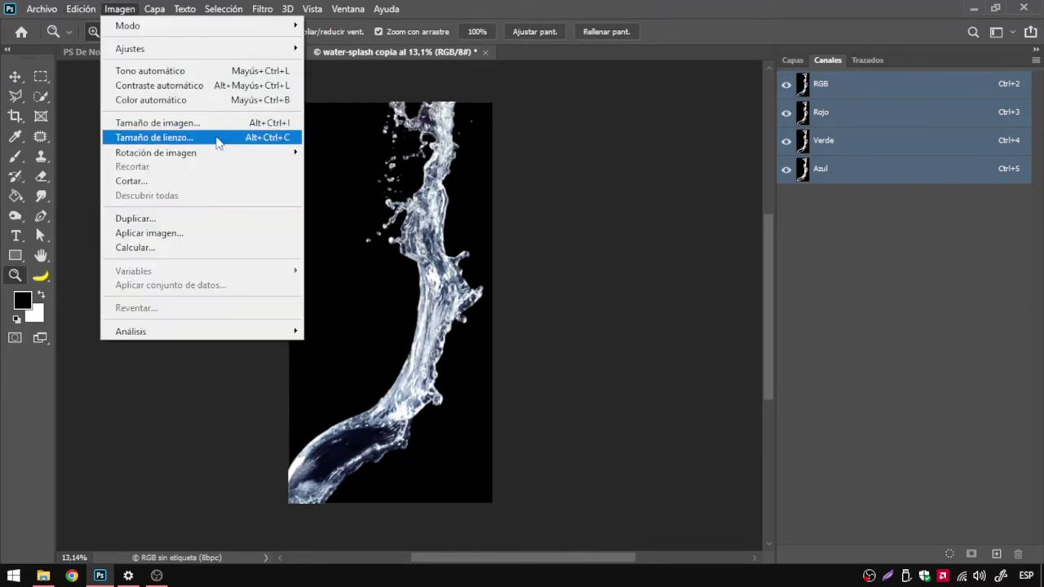
Calculate a new Alfa 1 channel by multiplying the Rojo channel with itself
click(168, 249)
mouse_move(718, 26)
mouse_down()
mouse_move(649, 167)
mouse_move(649, 228)
mouse_up()
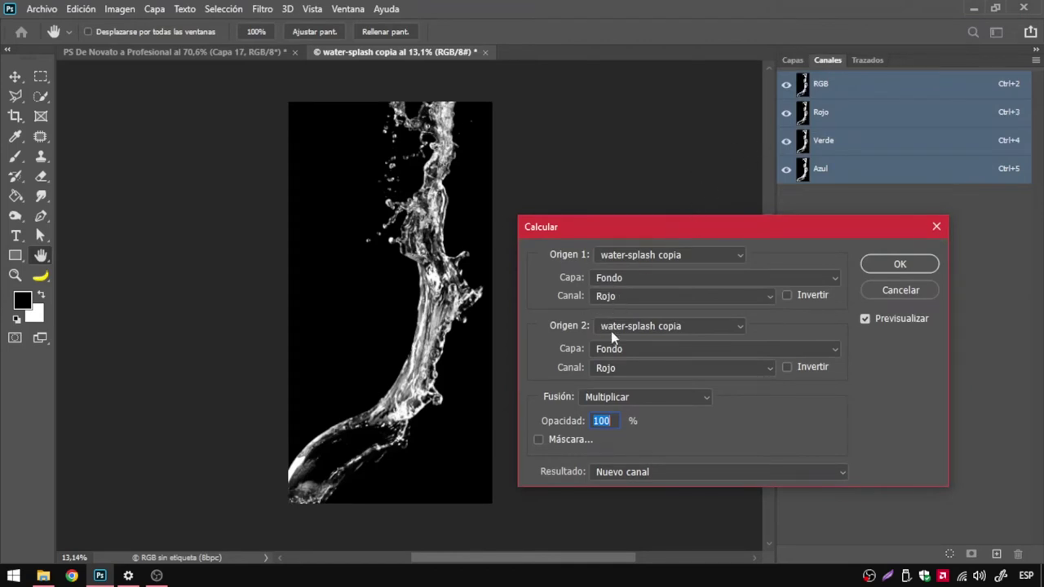
click(901, 265)
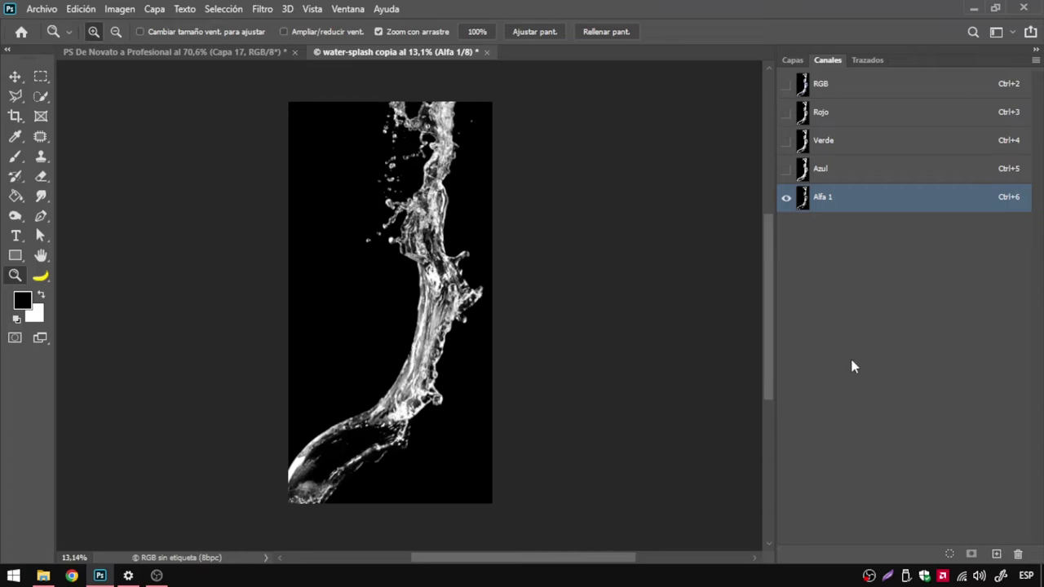
Load the Alfa 1 channel as a selection
ctrl+click(805, 203)
drag(972, 546, 946, 557)
click(949, 556)
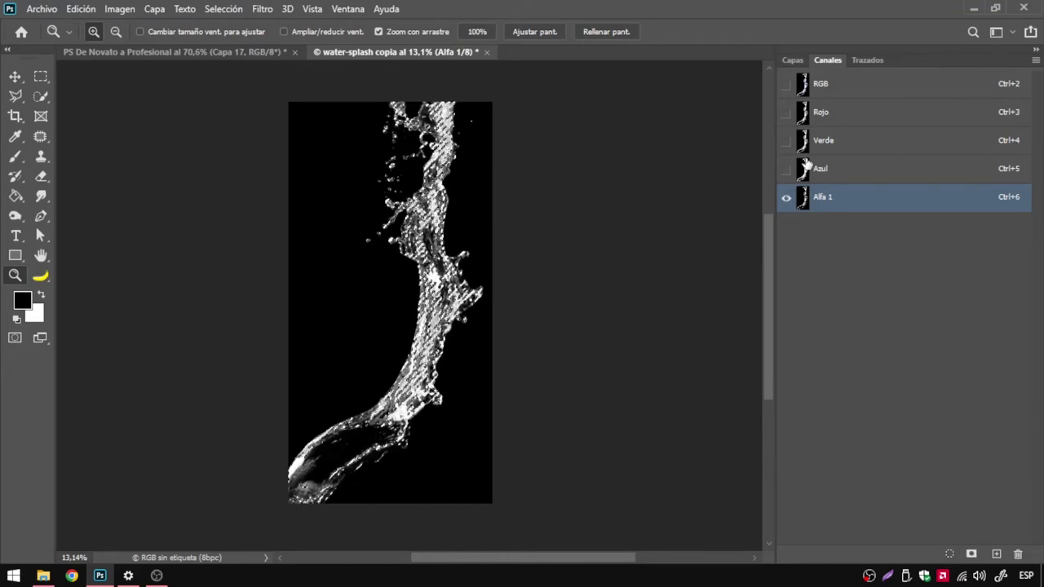
Return to the RGB composite and copy the selected splash onto a new layer, Capa 1
click(844, 84)
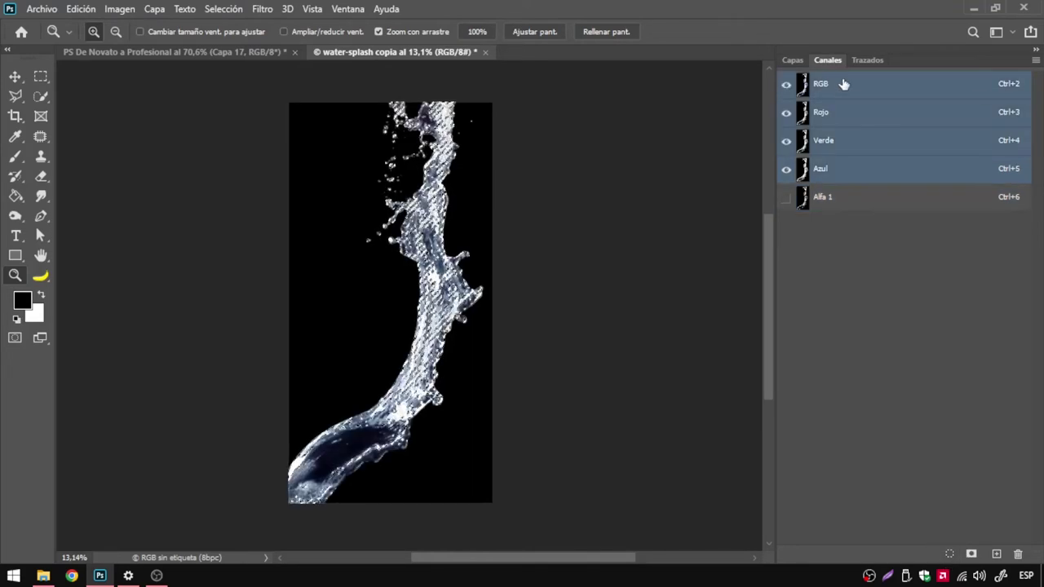
click(792, 61)
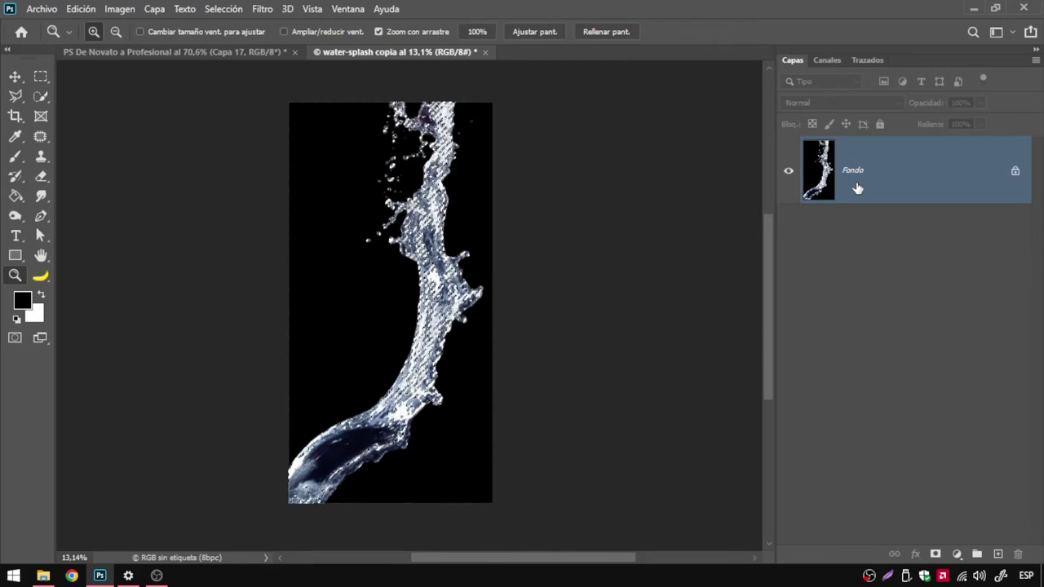
key(ctrl+j)
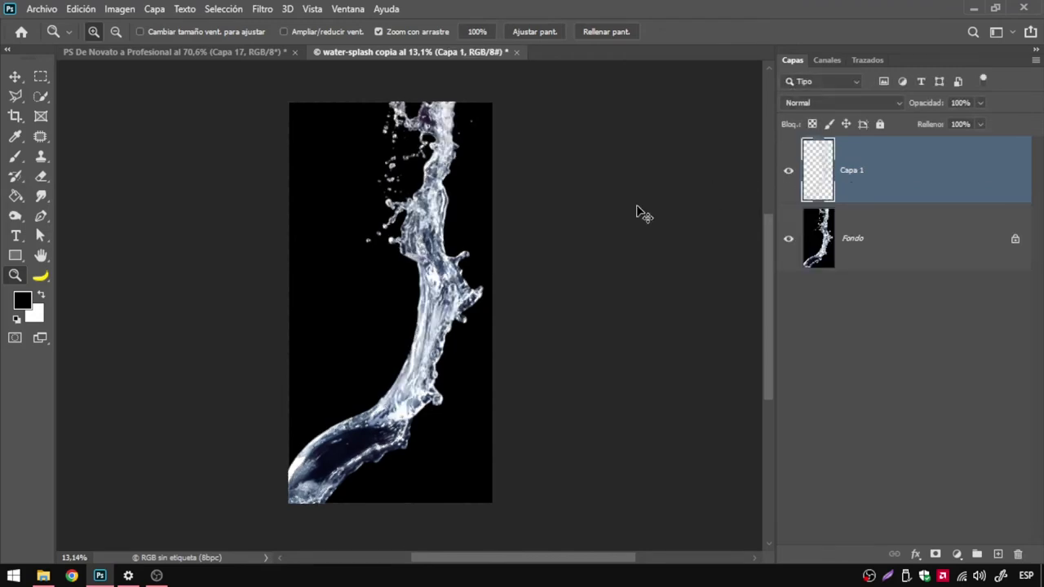
Add a new Capa 2 above Fondo filled with solid black, then zoom in on the splash
click(900, 251)
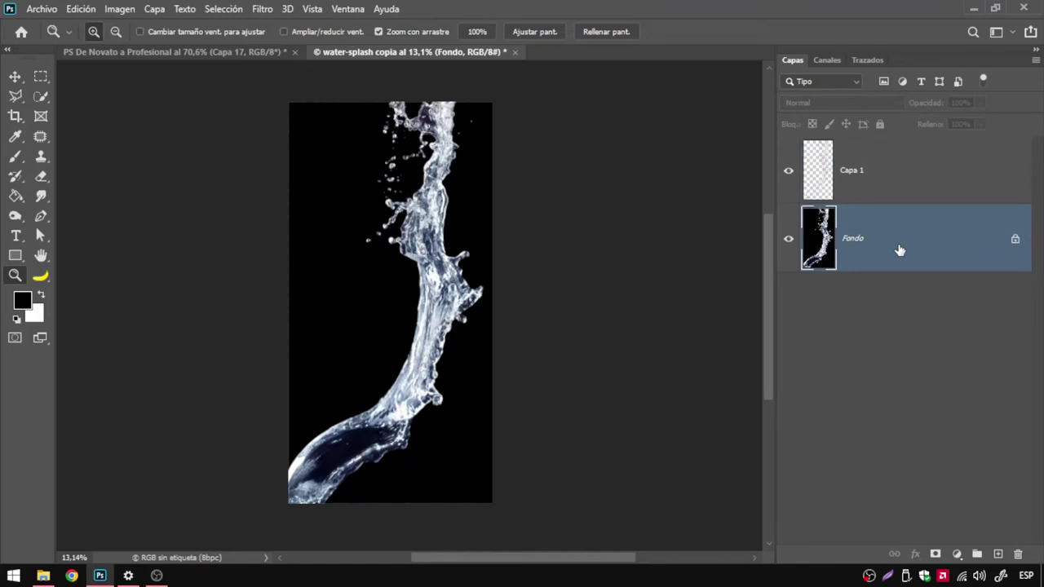
key(ctrl+shift+n)
key(Return)
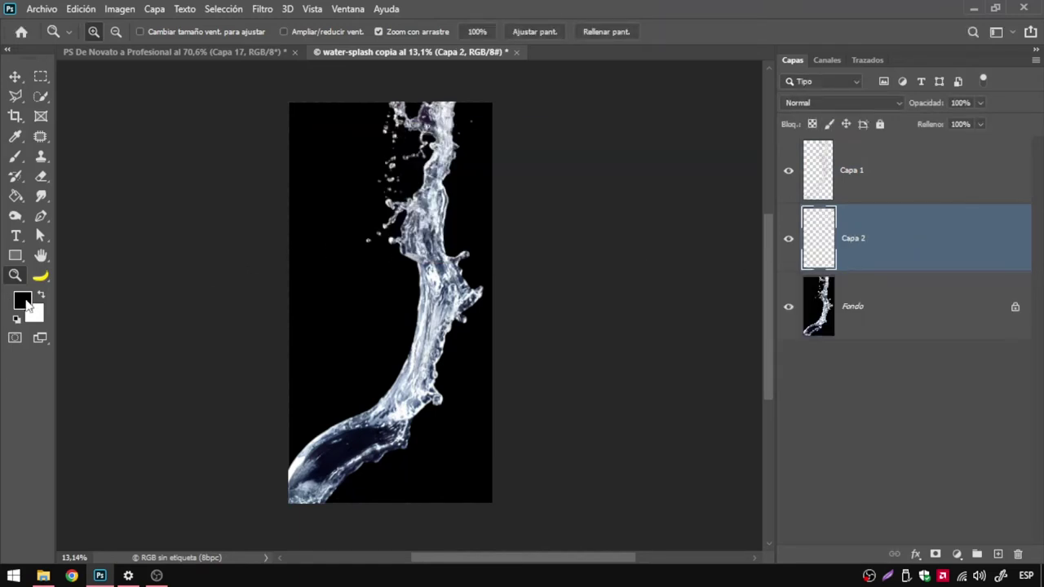
key(alt+BackSpace)
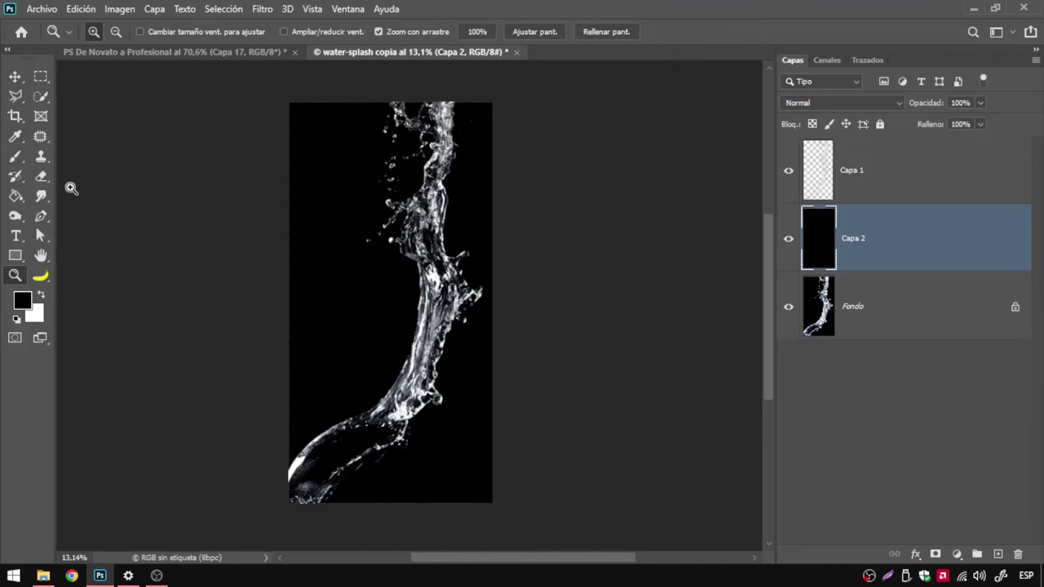
click(72, 8)
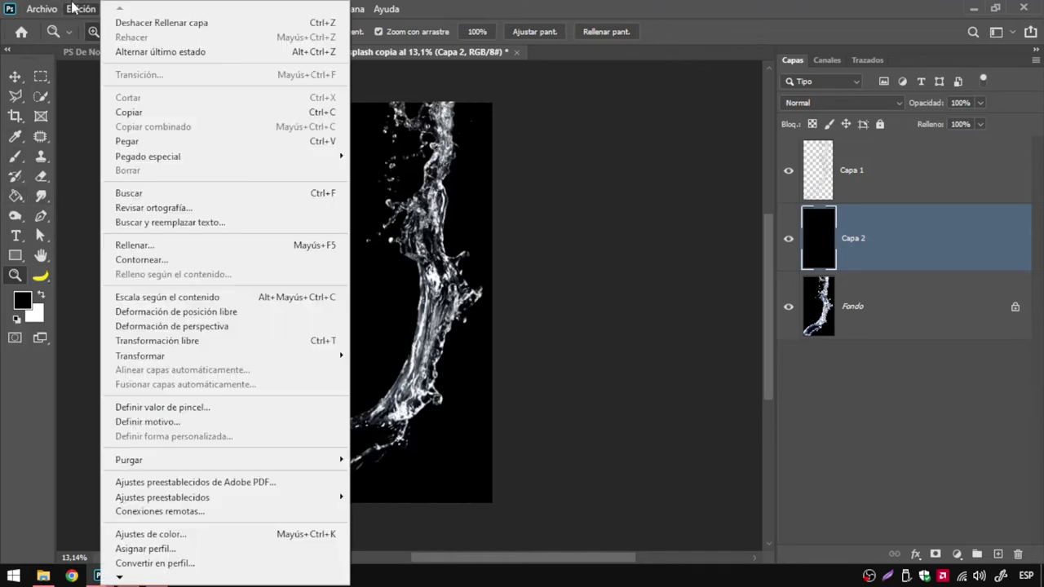
click(501, 10)
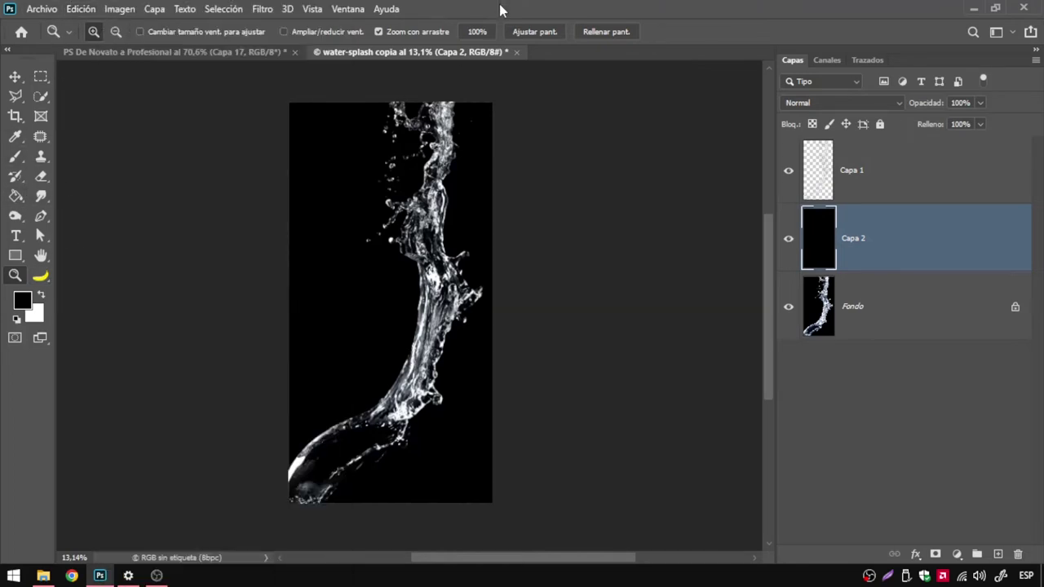
drag(406, 399, 462, 412)
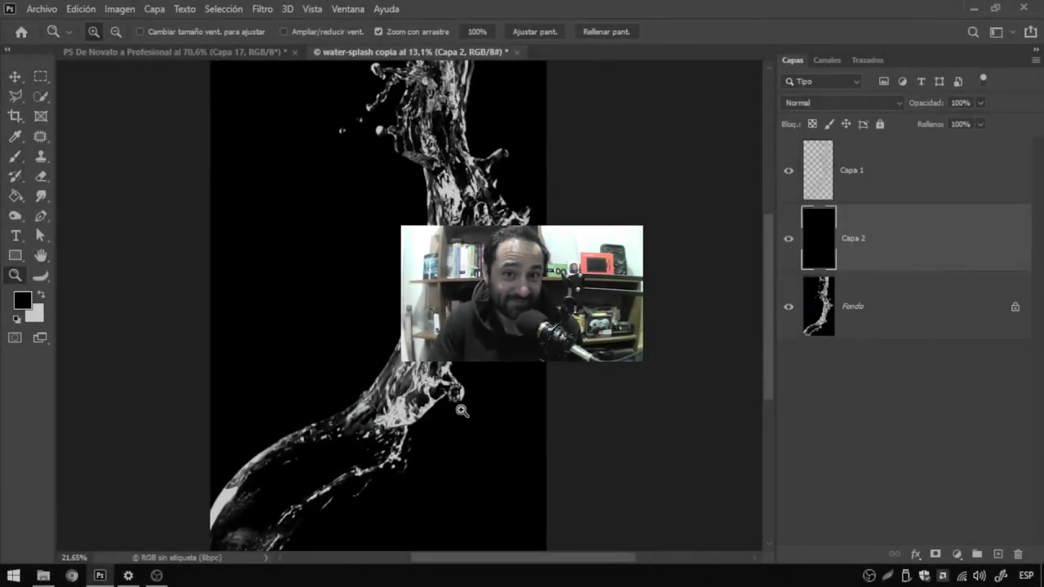
Toggle Capa 1's visibility to check the splash cutout against black
drag(424, 437, 470, 420)
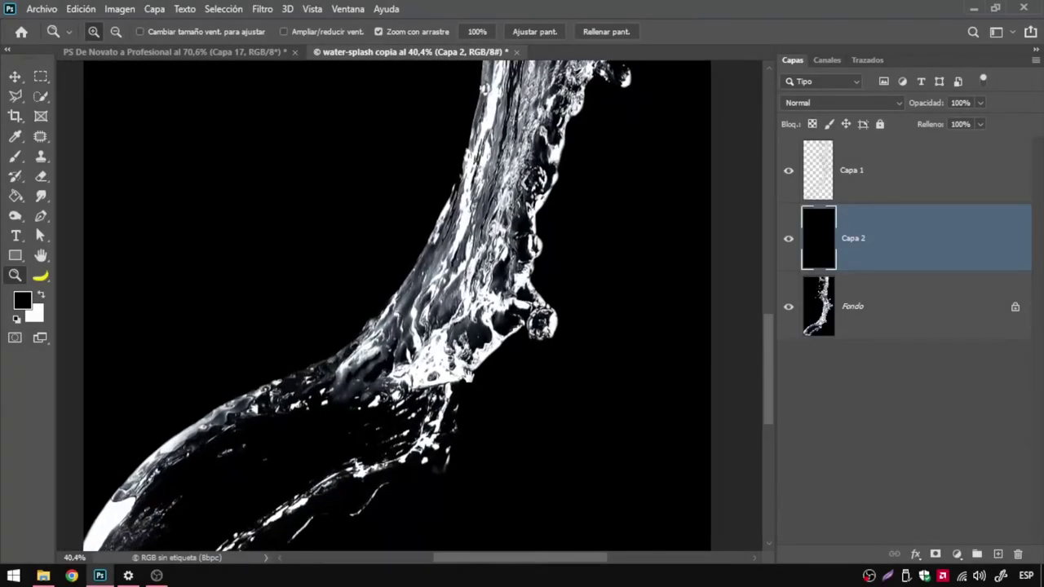
click(889, 184)
click(788, 170)
click(788, 170)
mouse_move(434, 322)
mouse_down()
mouse_move(449, 292)
mouse_move(488, 302)
mouse_move(351, 343)
mouse_move(336, 384)
mouse_move(402, 331)
mouse_move(398, 365)
mouse_move(345, 342)
mouse_move(389, 315)
mouse_up()
With the Move tool, start dragging the Capa 1 splash toward the poster document
key(v)
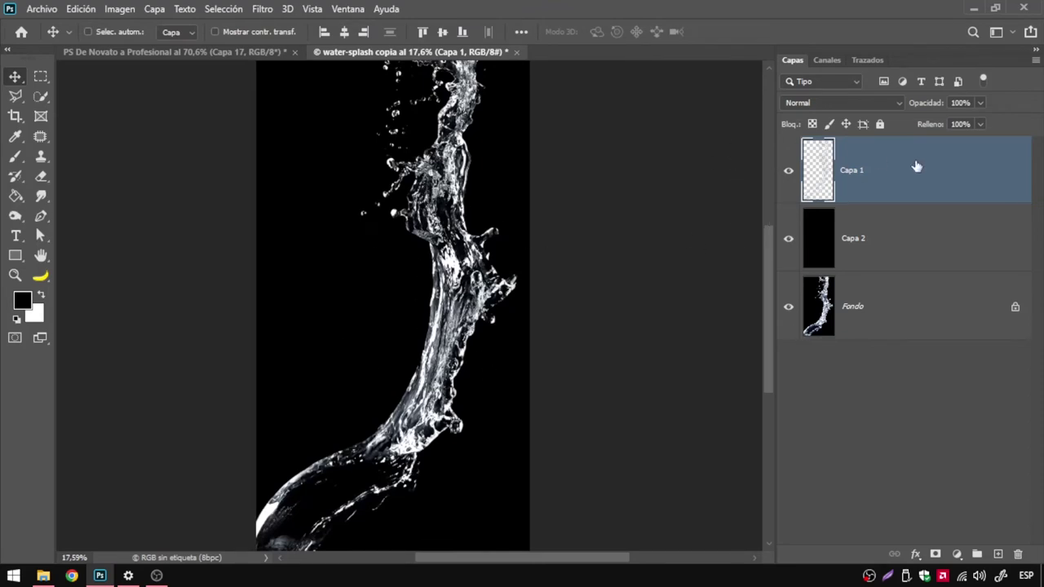
click(145, 51)
click(473, 52)
mouse_move(449, 213)
mouse_down()
mouse_move(365, 213)
mouse_move(383, 222)
mouse_move(222, 63)
mouse_move(320, 146)
mouse_up()
Drop the splash into the poster, then undo it and return to the water-splash document
drag(389, 211, 416, 204)
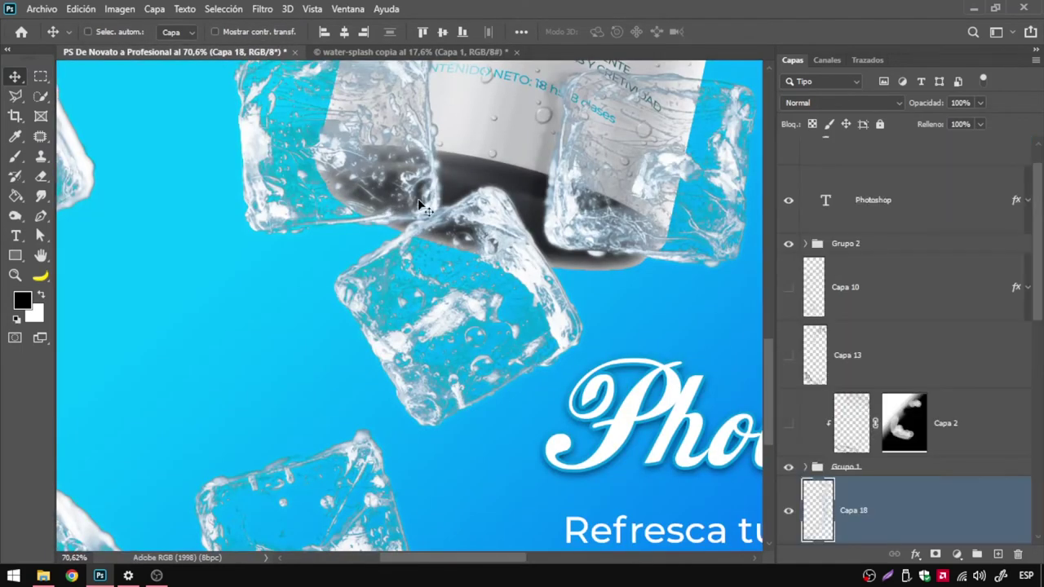
key(ctrl+z)
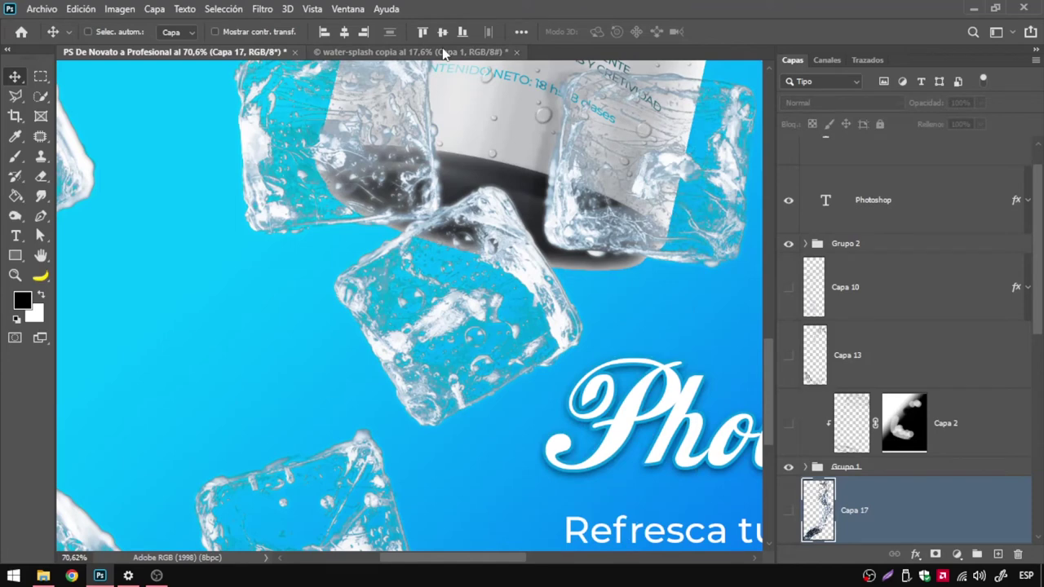
key(ctrl+Tab)
Drag Capa 1 into the poster again, then go back and right-click the splash layer
drag(912, 167, 229, 53)
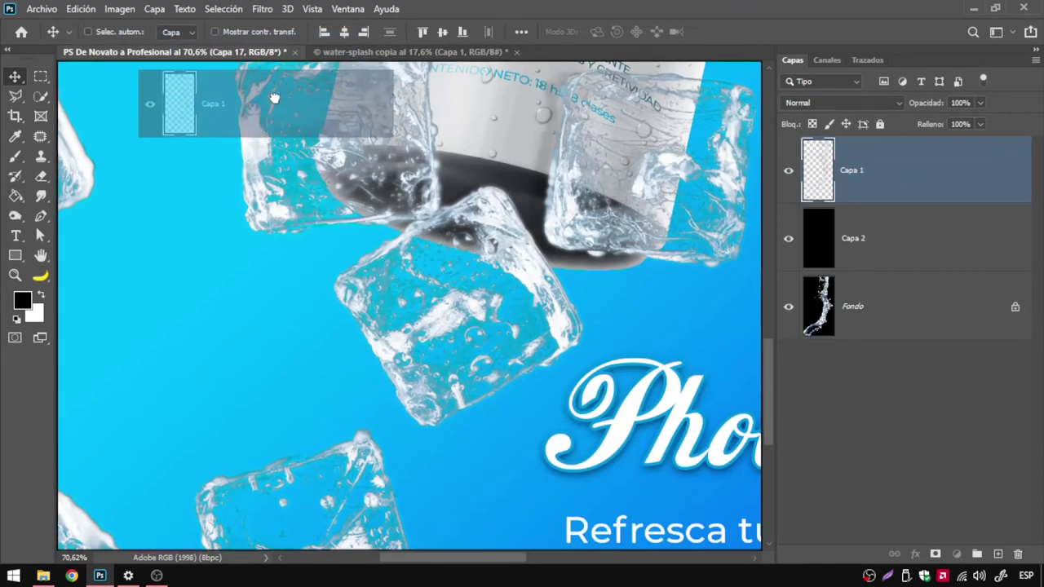
drag(230, 53, 448, 70)
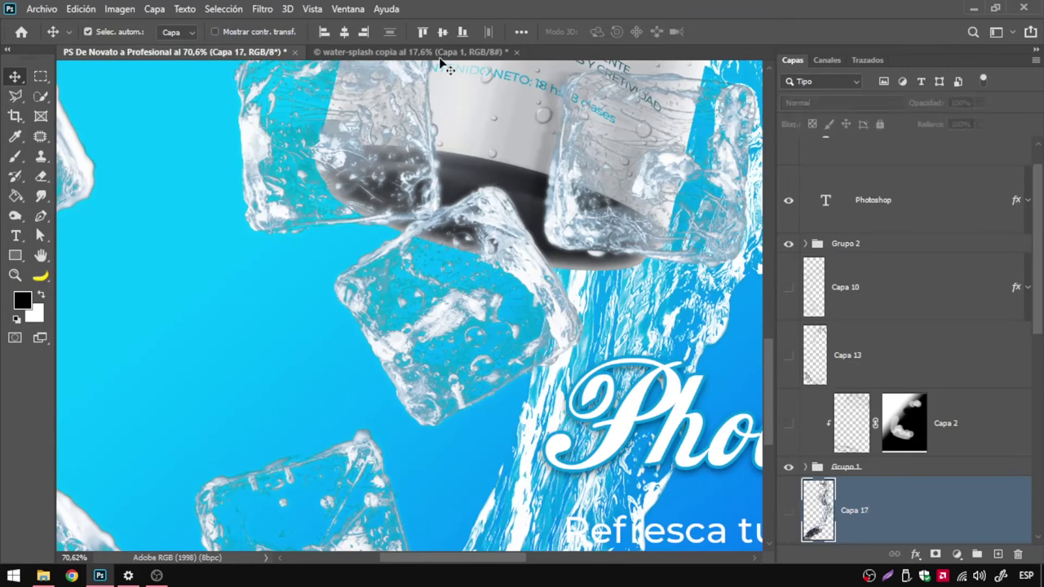
key(ctrl+Tab)
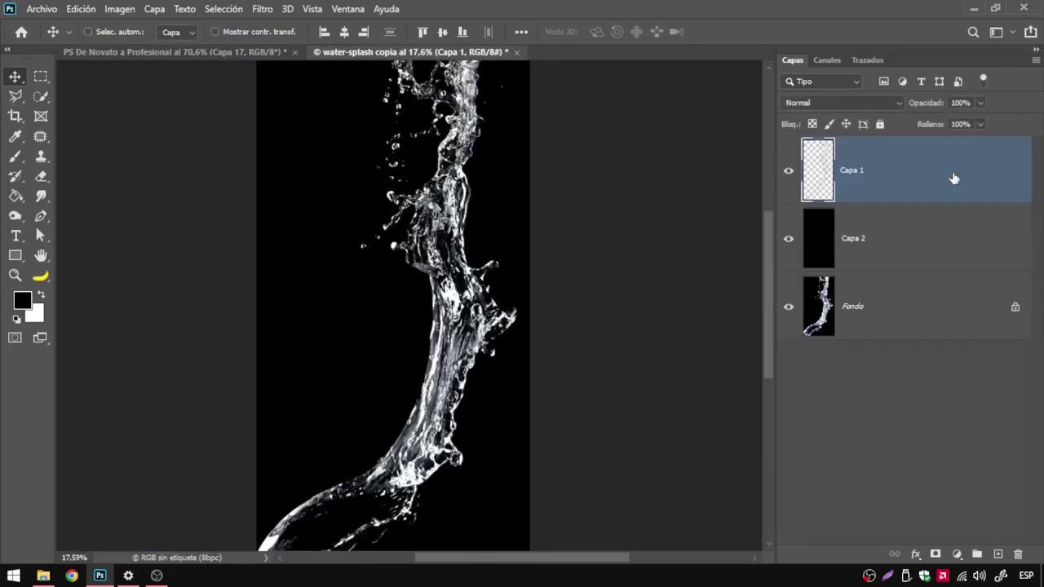
right_click(930, 174)
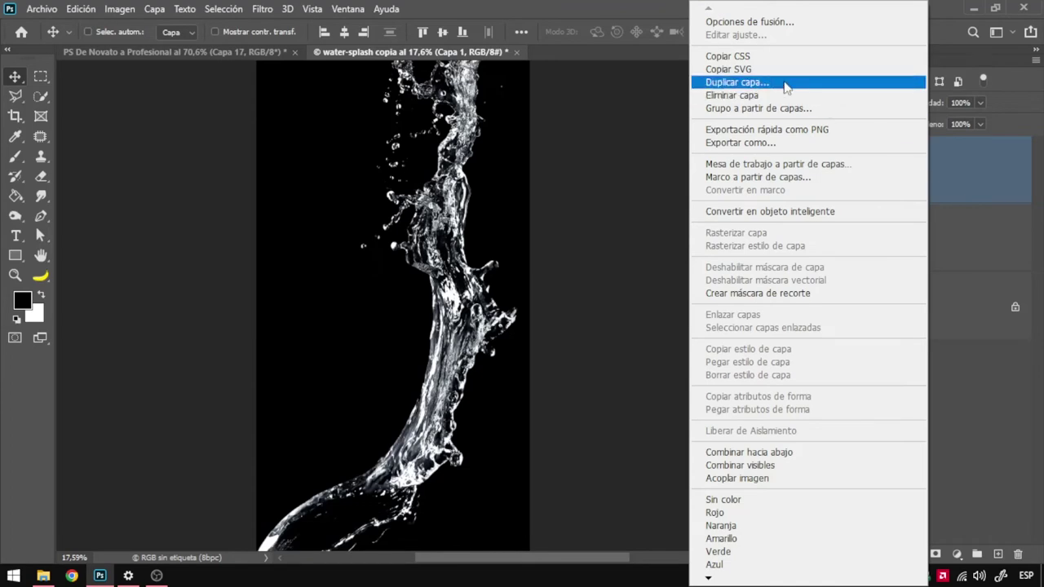
Duplicate Capa 1 into the 'PS De Novato a Profesional' poster as Capa 18
click(153, 10)
click(153, 10)
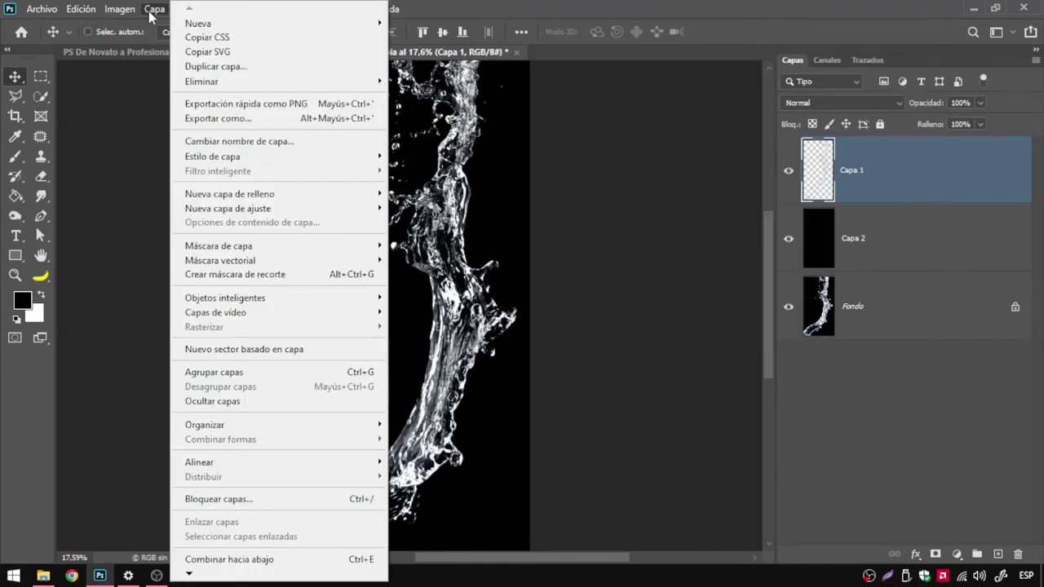
click(213, 66)
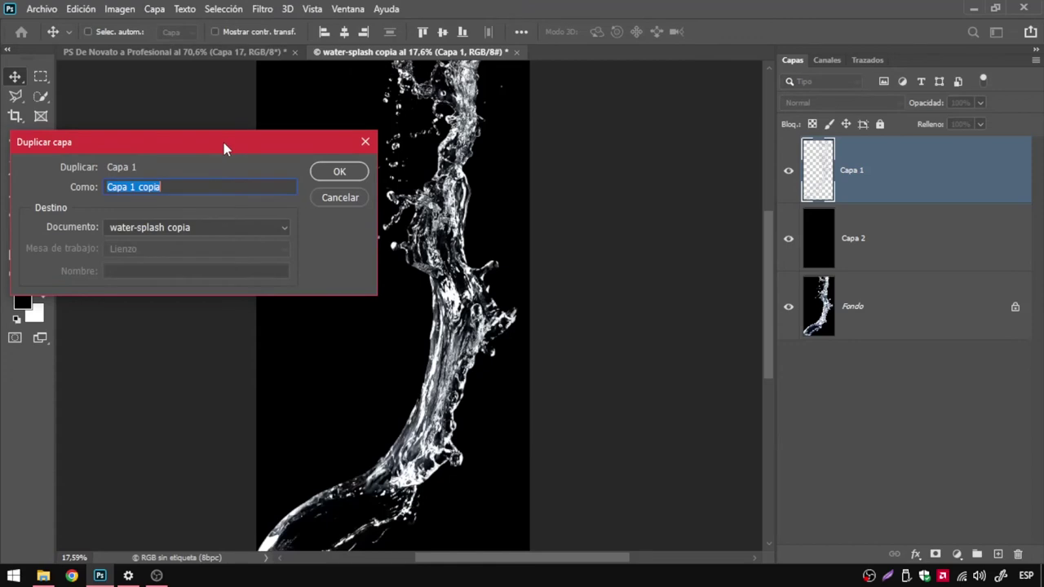
drag(225, 149, 604, 114)
click(489, 193)
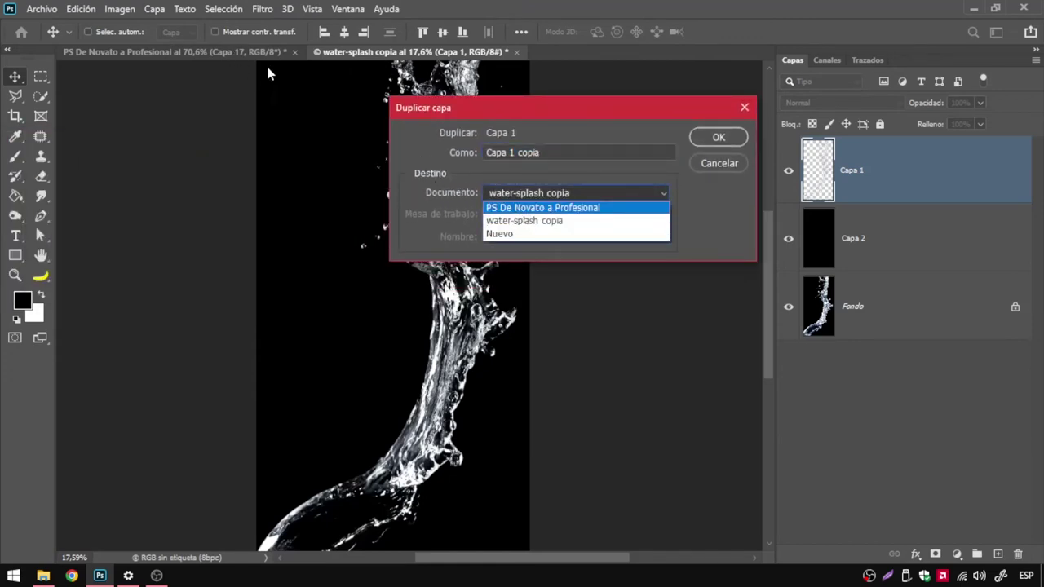
click(524, 208)
click(716, 139)
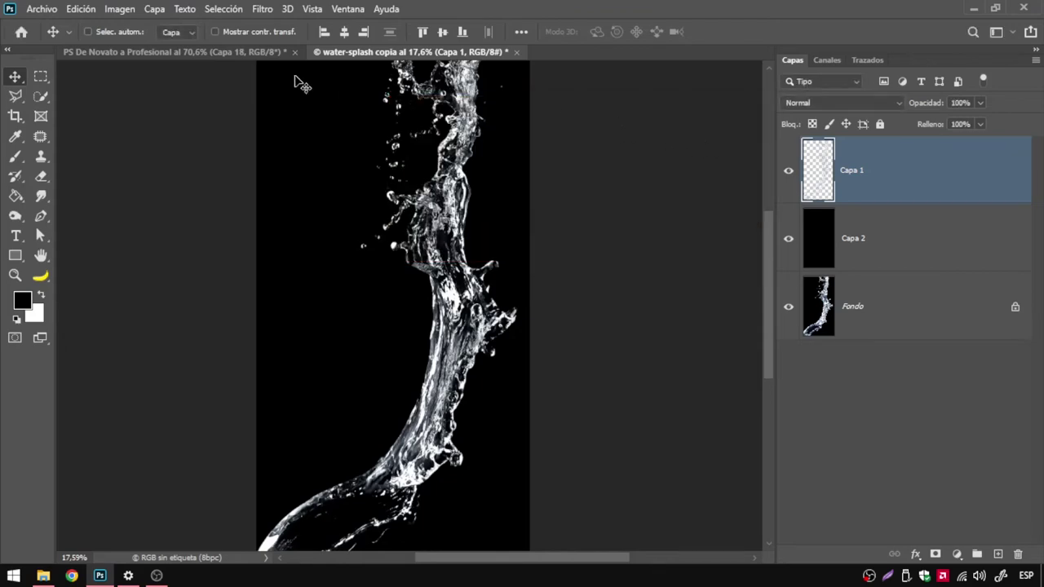
key(ctrl+Tab)
Frame the whole poster and move the Capa 18 splash around the can
key(z)
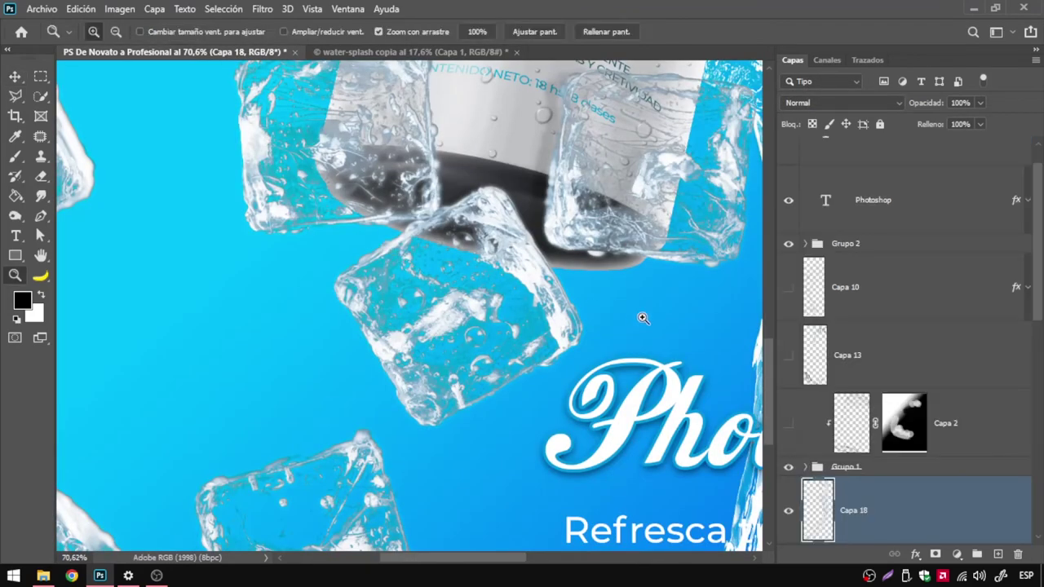
drag(641, 315, 525, 327)
mouse_move(597, 278)
mouse_down()
mouse_move(629, 350)
mouse_move(574, 196)
mouse_move(552, 392)
mouse_up()
key(v)
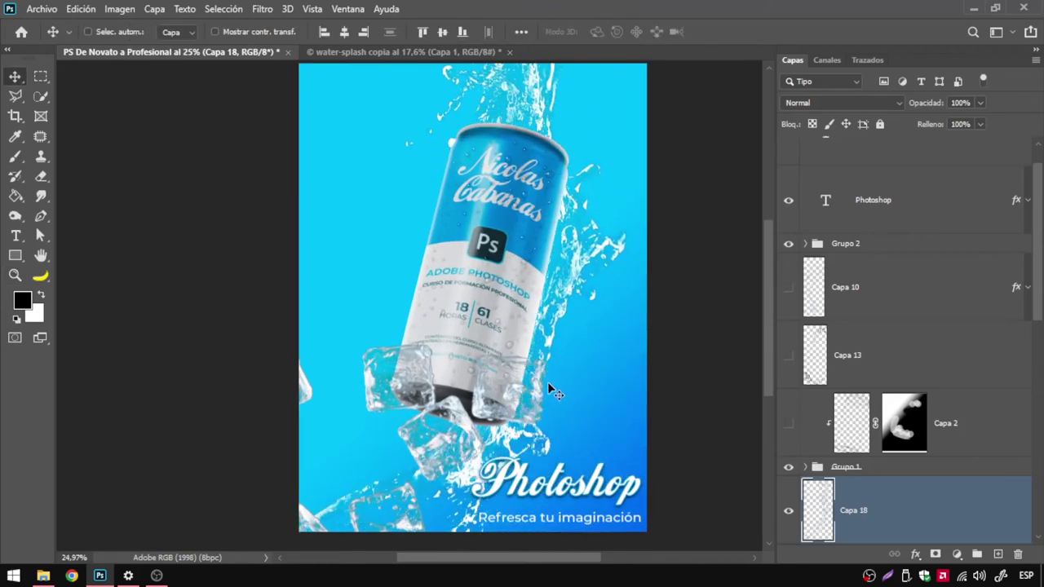
mouse_move(609, 254)
mouse_down()
mouse_move(554, 363)
mouse_move(586, 300)
mouse_move(682, 270)
mouse_move(522, 241)
mouse_up()
Refine the splash position beside the can and place a copy, Capa 18 copia, higher up
key(z)
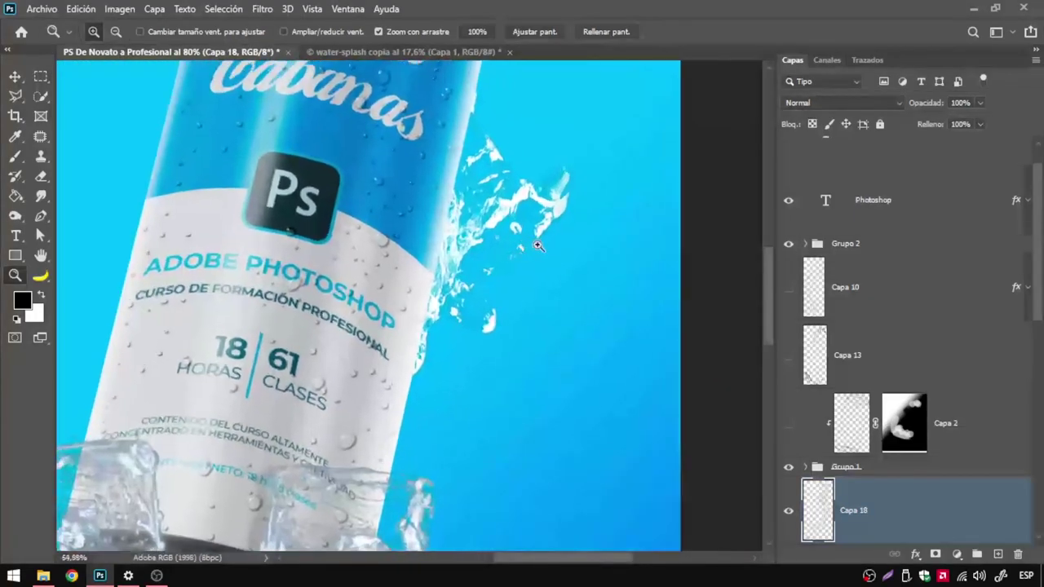
drag(522, 241, 511, 169)
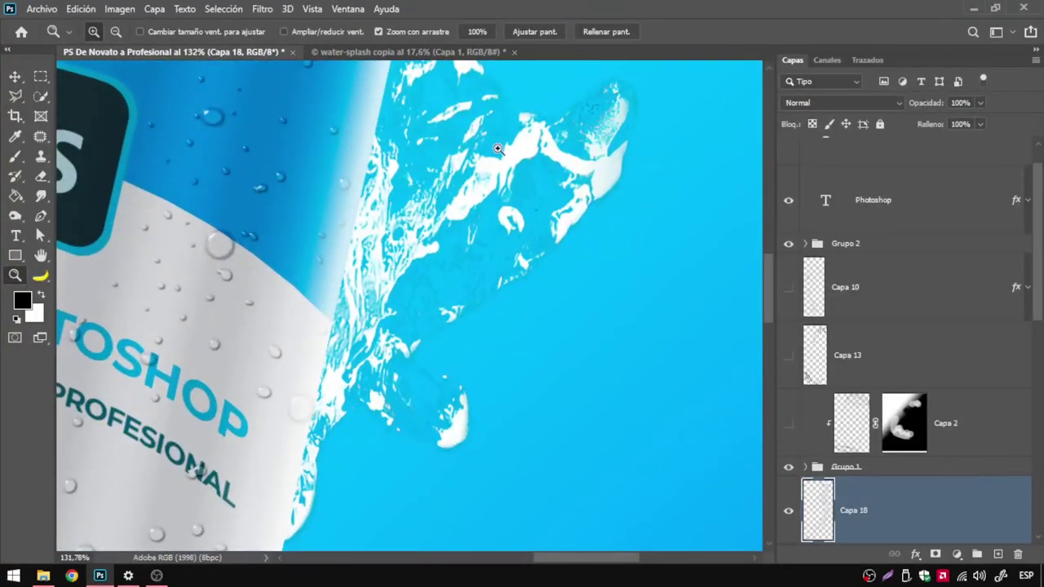
mouse_move(553, 204)
mouse_down()
mouse_move(491, 239)
mouse_move(577, 230)
mouse_move(568, 223)
mouse_up()
key(v)
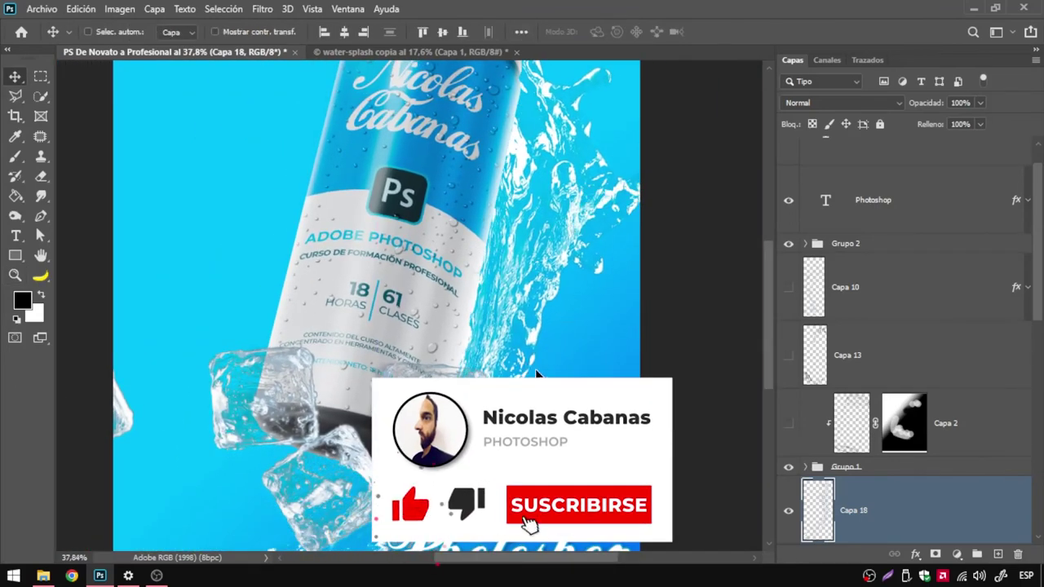
scroll(538, 377, down, 2)
scroll(537, 377, down, 1)
drag(535, 290, 492, 335)
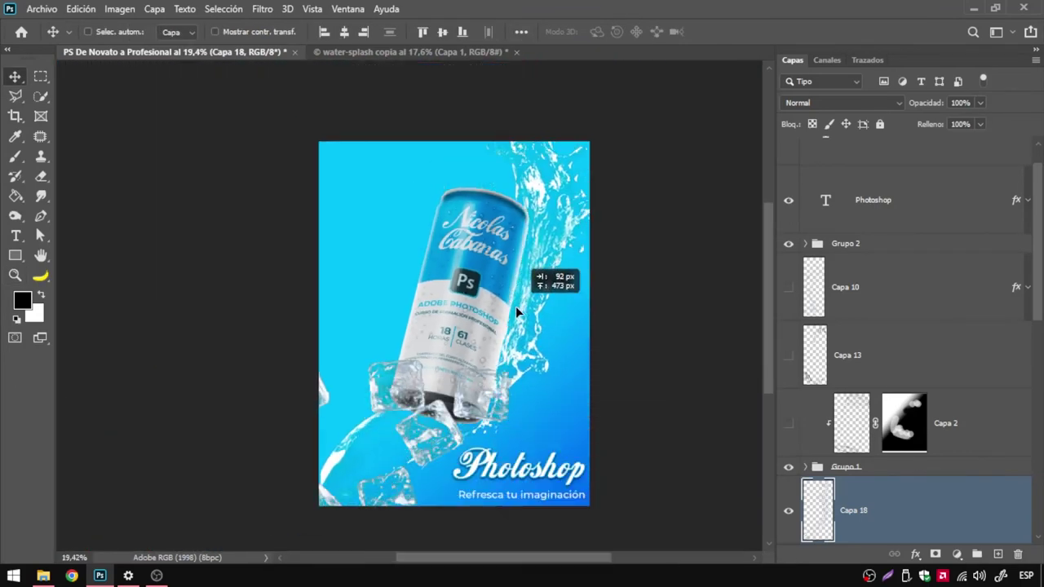
mouse_move(505, 260)
mouse_down()
mouse_move(539, 276)
mouse_move(528, 242)
mouse_move(516, 311)
mouse_move(515, 289)
mouse_move(424, 303)
mouse_move(419, 334)
mouse_move(512, 271)
mouse_move(601, 354)
mouse_move(536, 296)
mouse_up()
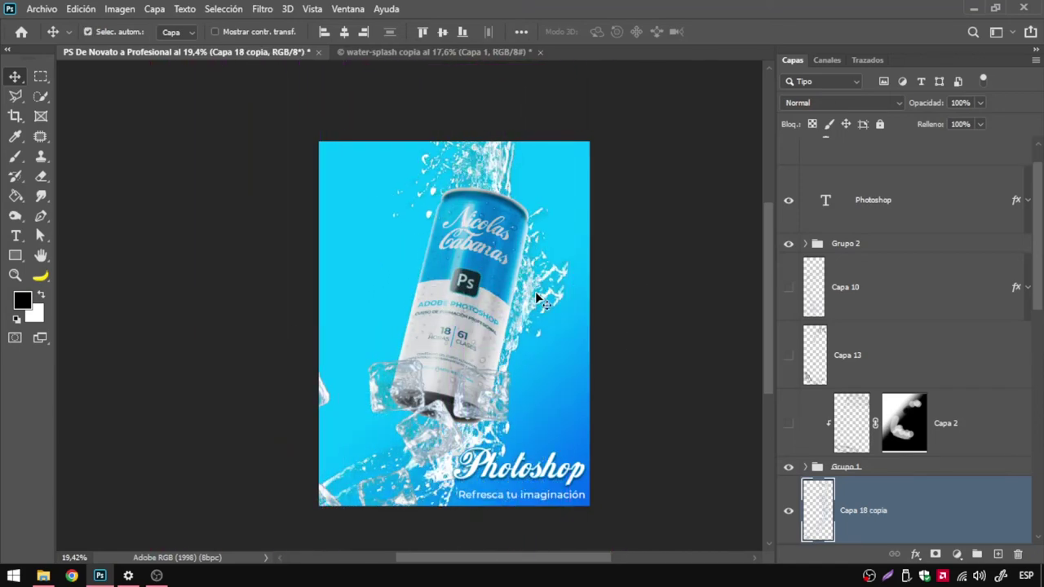
Remove the Capa 18 copia duplicate and inspect the ice cubes and can label
key(ctrl+z)
key(z)
drag(357, 400, 445, 216)
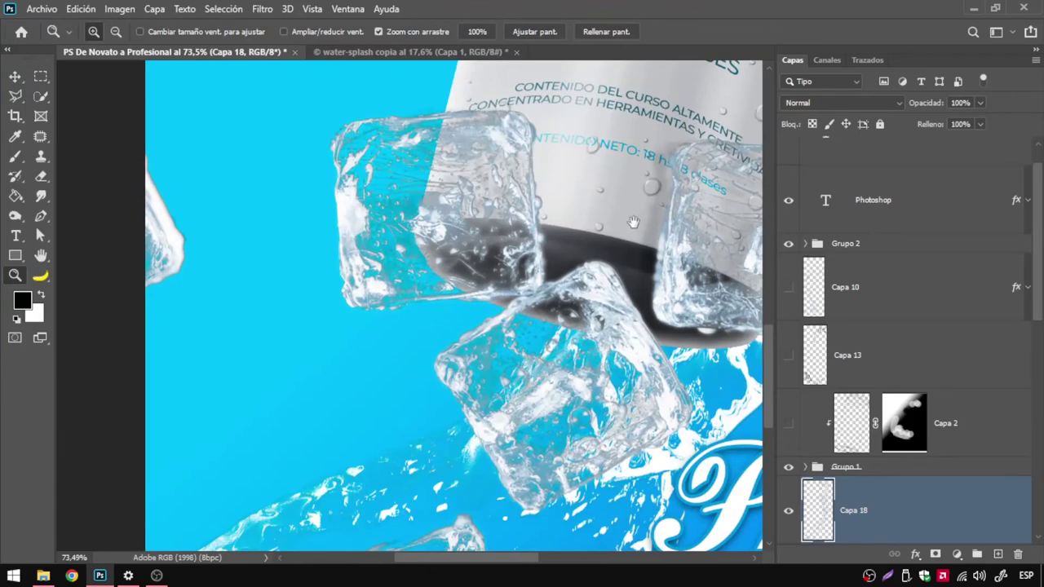
drag(633, 222, 543, 341)
mouse_move(477, 390)
mouse_down()
mouse_move(480, 326)
mouse_move(467, 326)
mouse_up()
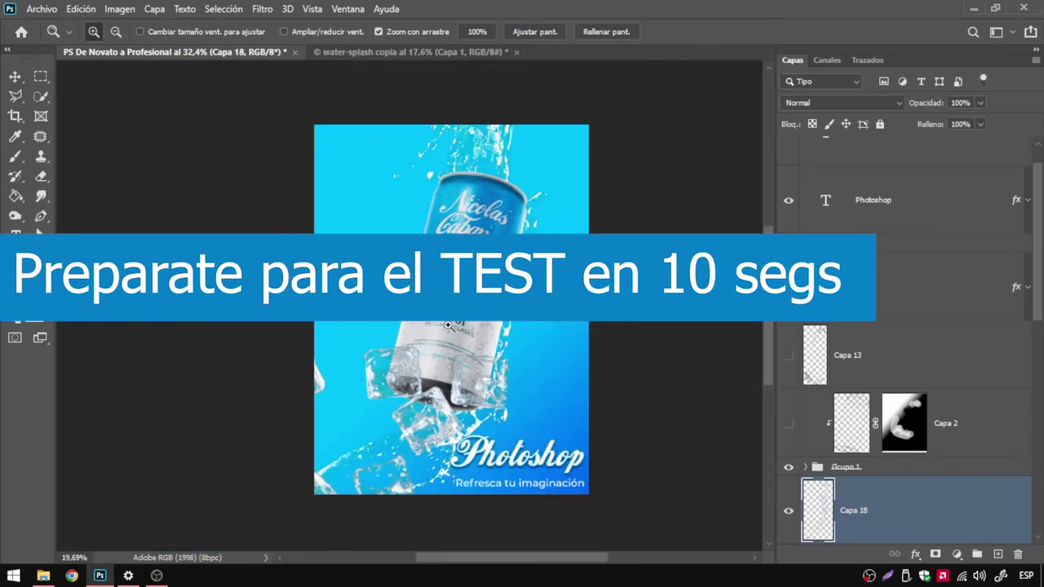
key(v)
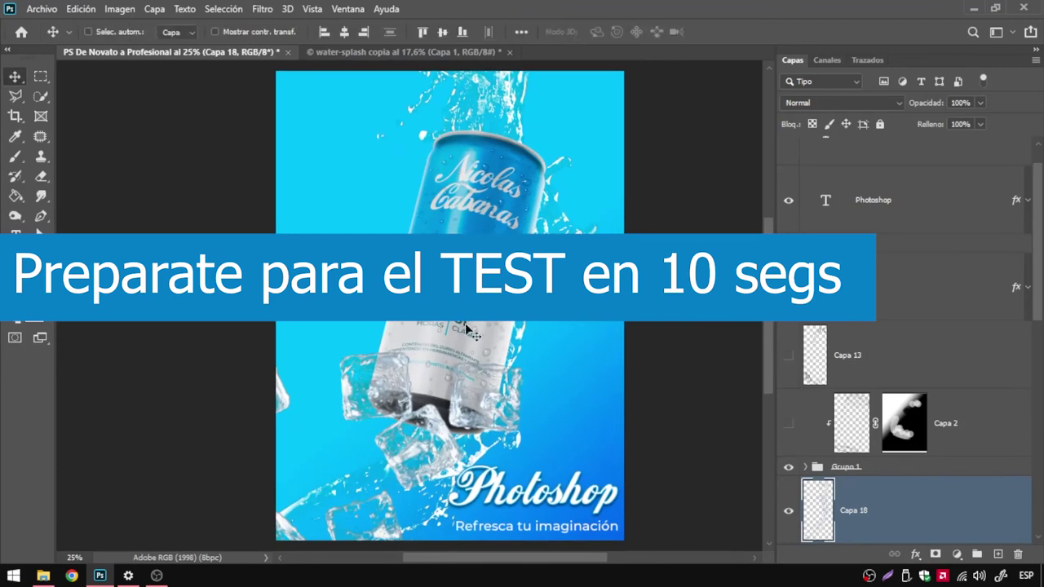
click(404, 51)
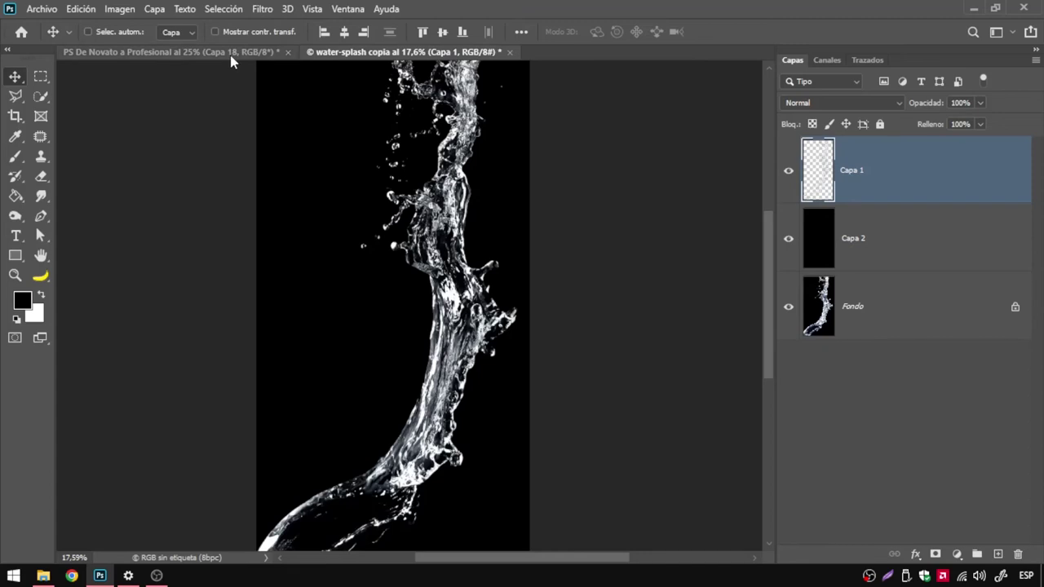
click(231, 55)
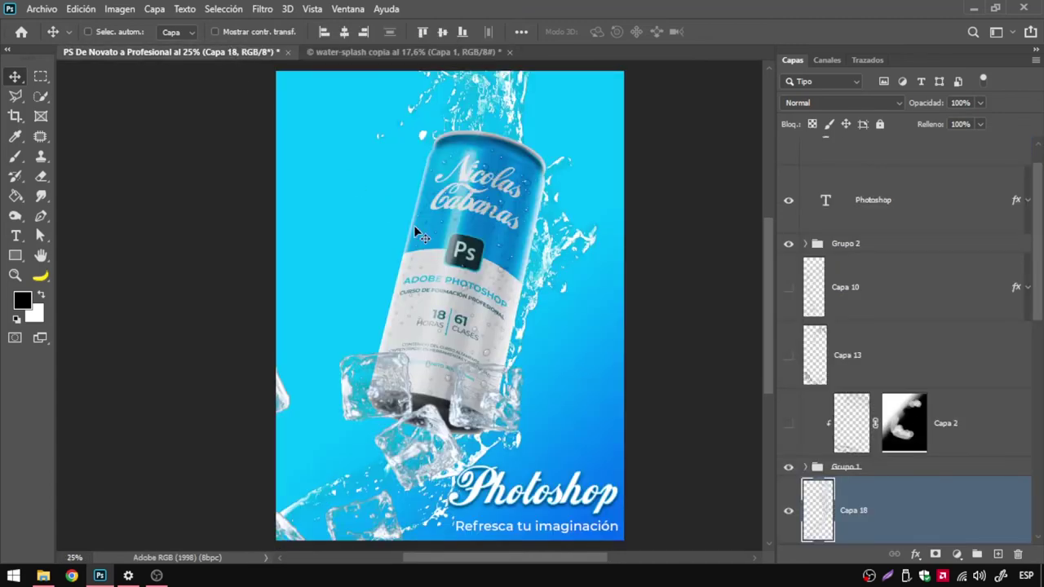
key(z)
drag(432, 255, 428, 255)
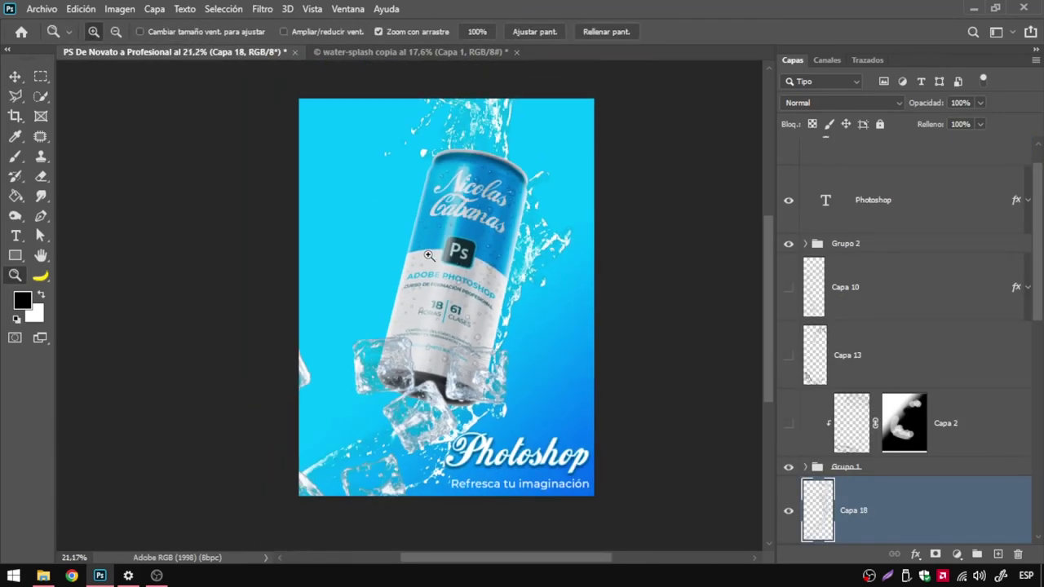
click(454, 51)
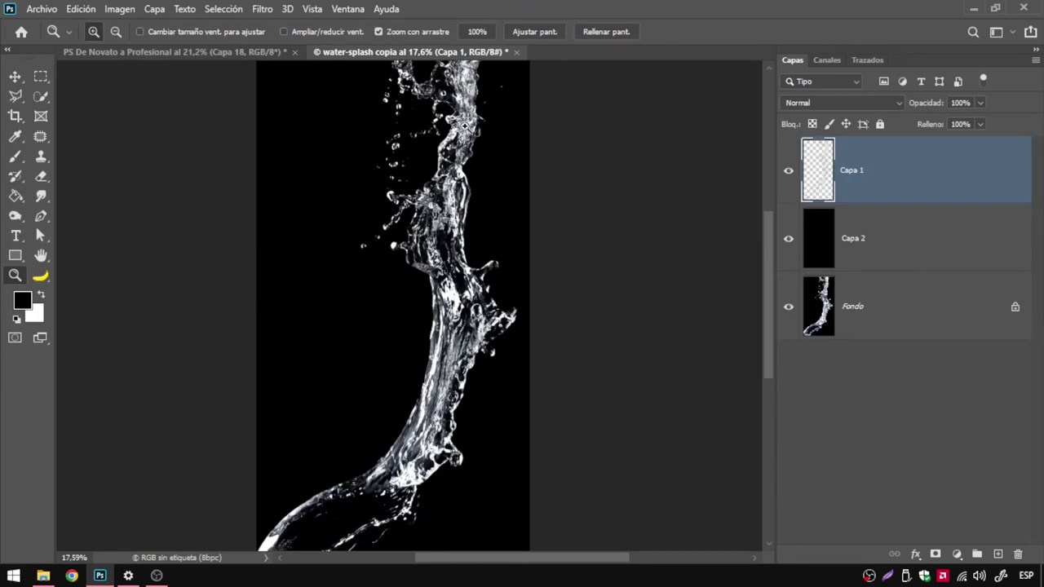
click(225, 54)
key(v)
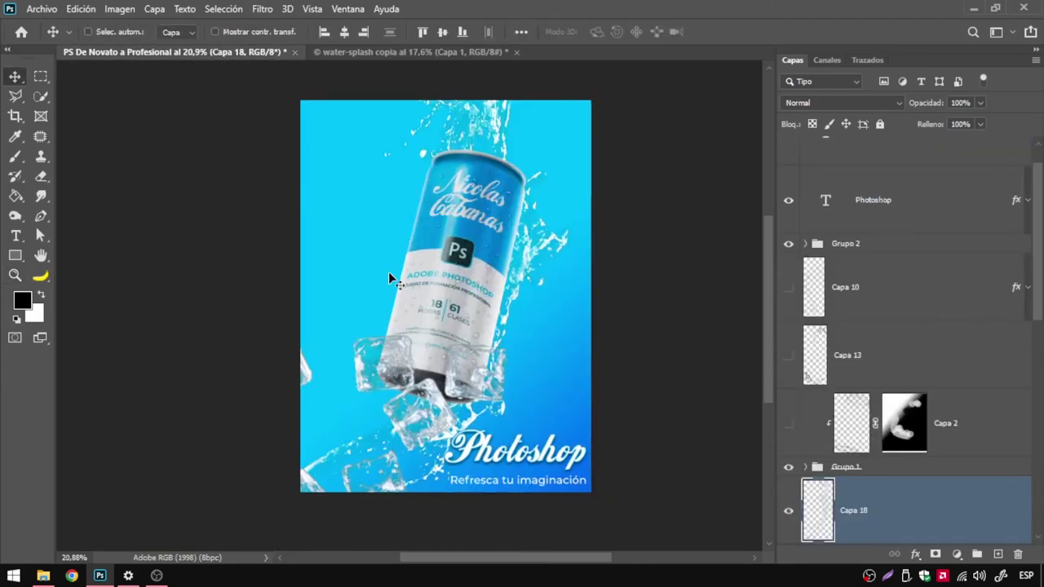